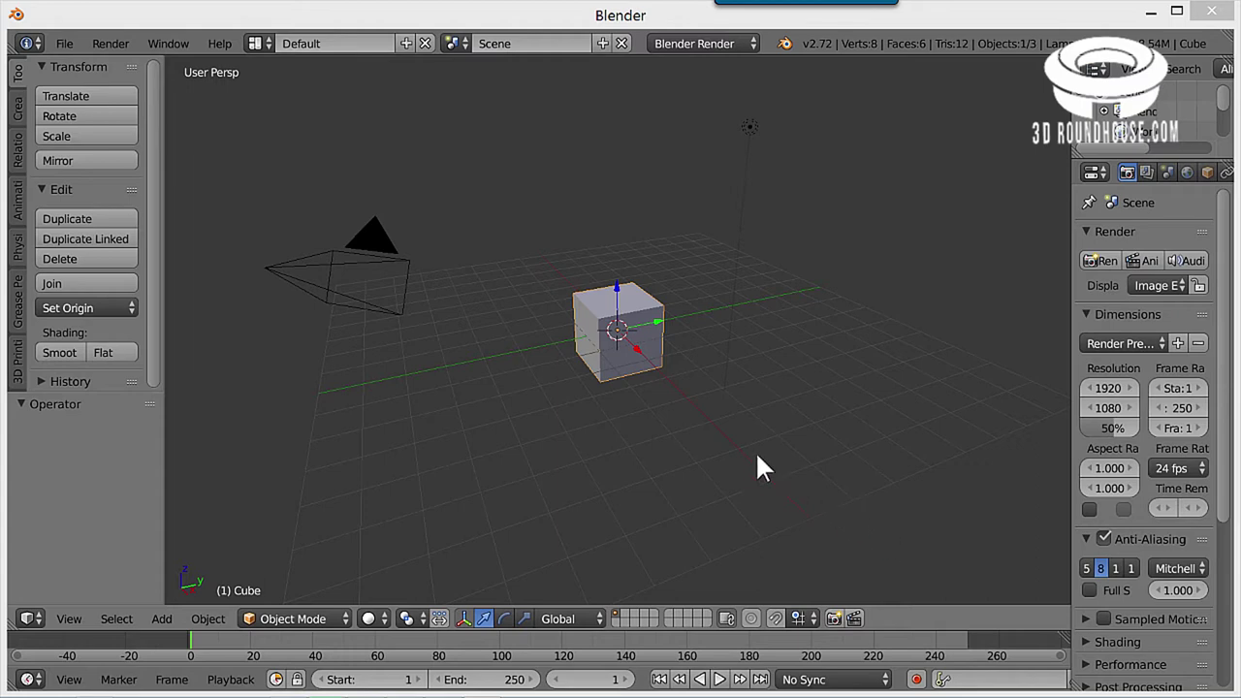
Maximize the 3D viewport to fill the window and zoom in on the cube
{"action": "right_click", "coordinate": [635, 376]}
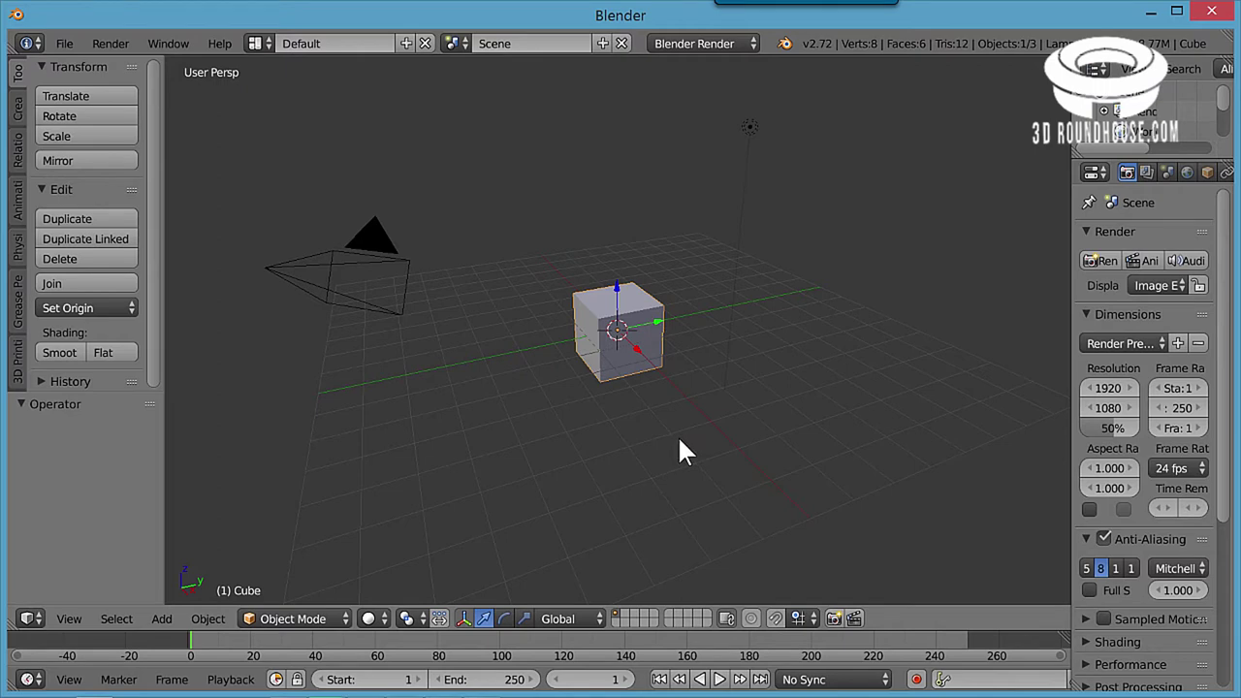
{"action": "key", "text": "ctrl+Up"}
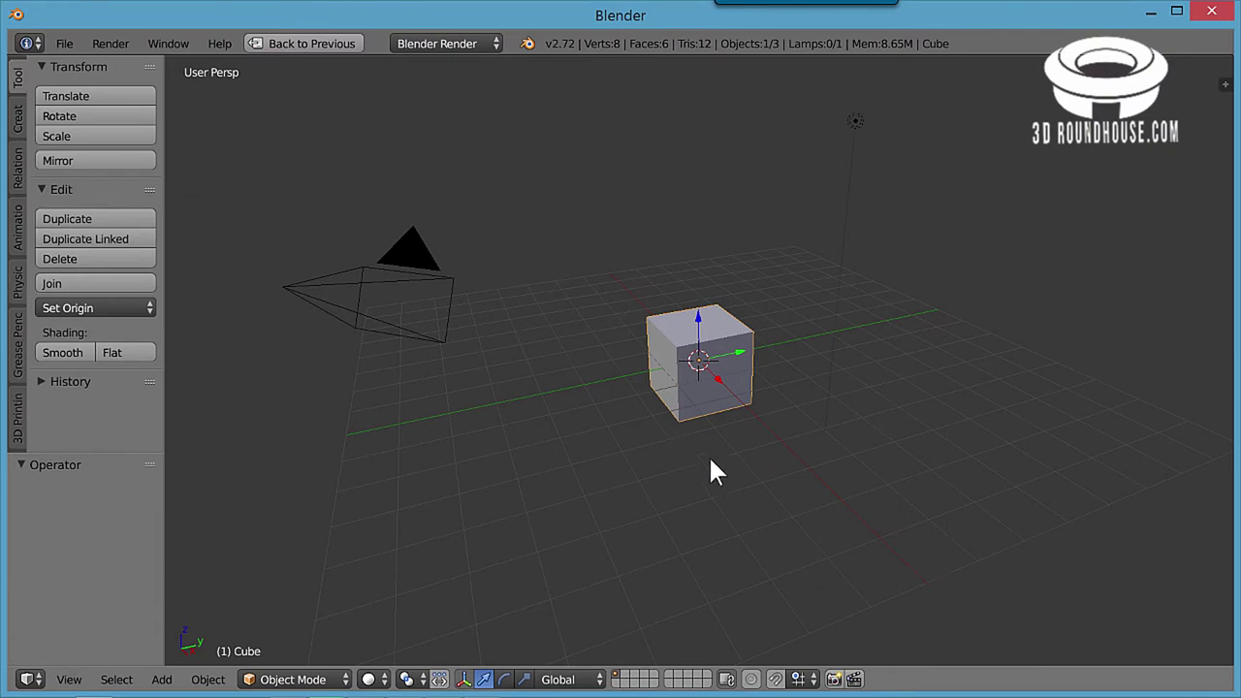
{"action": "scroll", "coordinate": [711, 462], "scroll_direction": "up", "scroll_amount": 2}
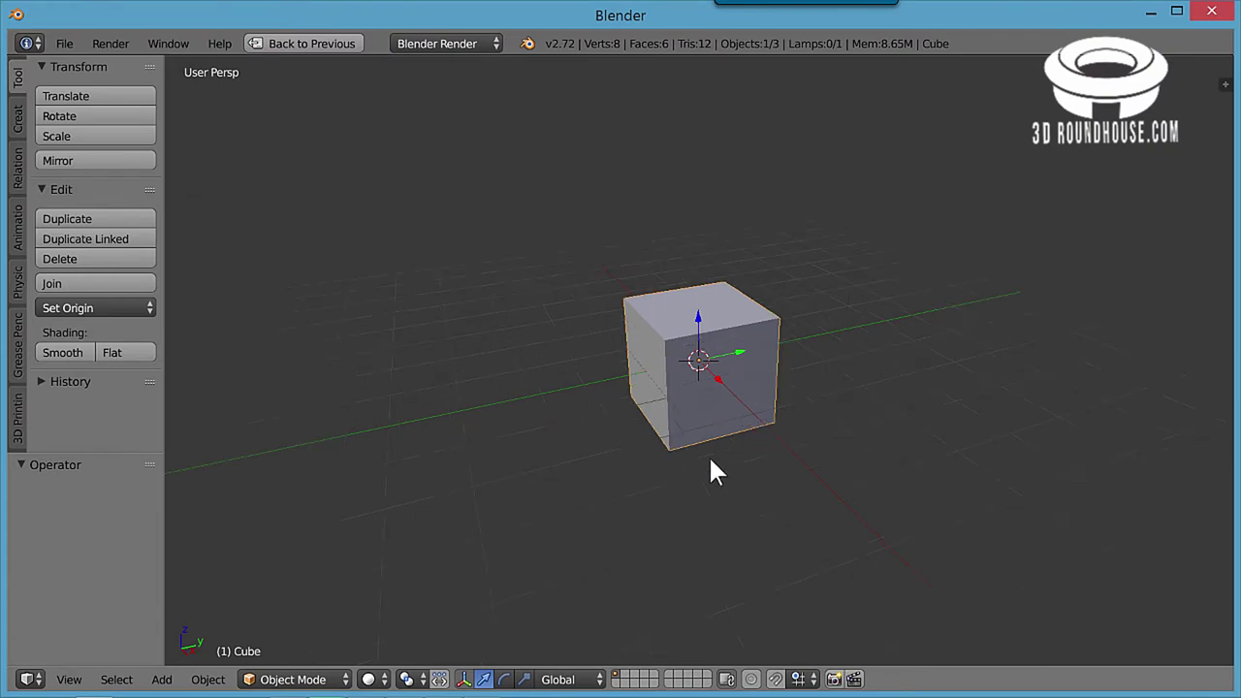
{"action": "scroll", "coordinate": [710, 461], "scroll_direction": "up", "scroll_amount": 1}
{"action": "scroll", "coordinate": [711, 461], "scroll_direction": "up", "scroll_amount": 2}
{"action": "scroll", "coordinate": [710, 462], "scroll_direction": "up", "scroll_amount": 1}
{"action": "scroll", "coordinate": [711, 461], "scroll_direction": "up", "scroll_amount": 1}
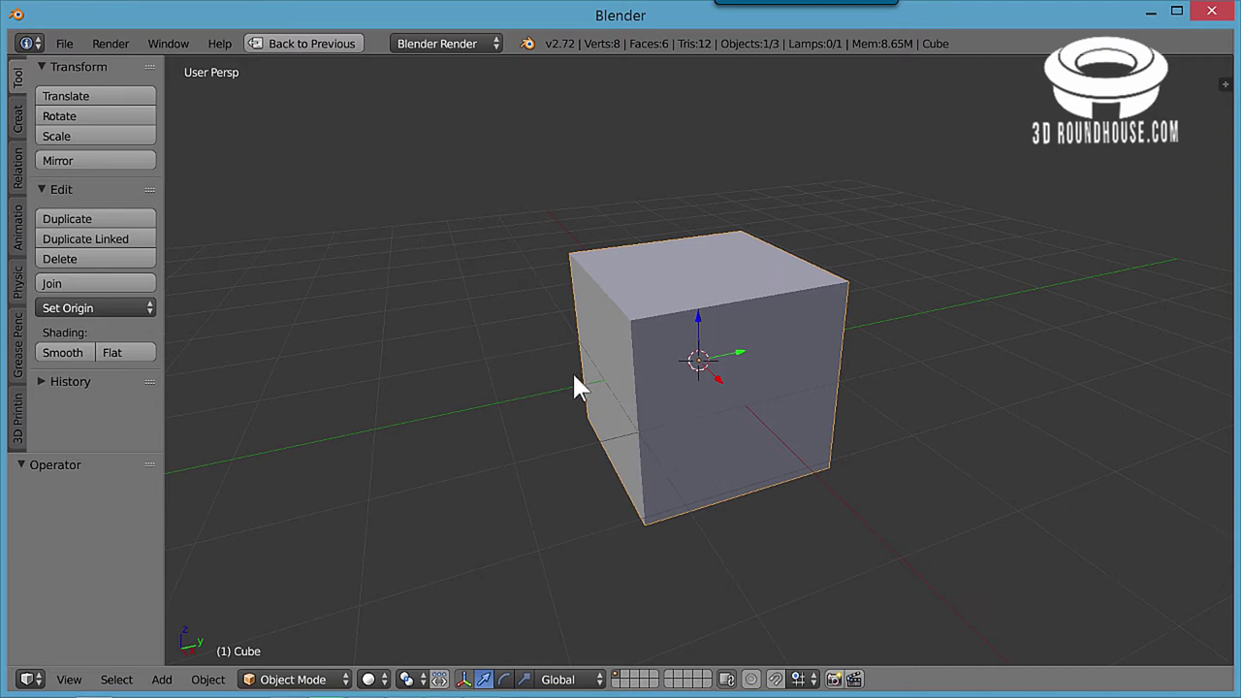
Put the cube in Edit Mode with face select and select only its top face
{"action": "left_click", "coordinate": [325, 678]}
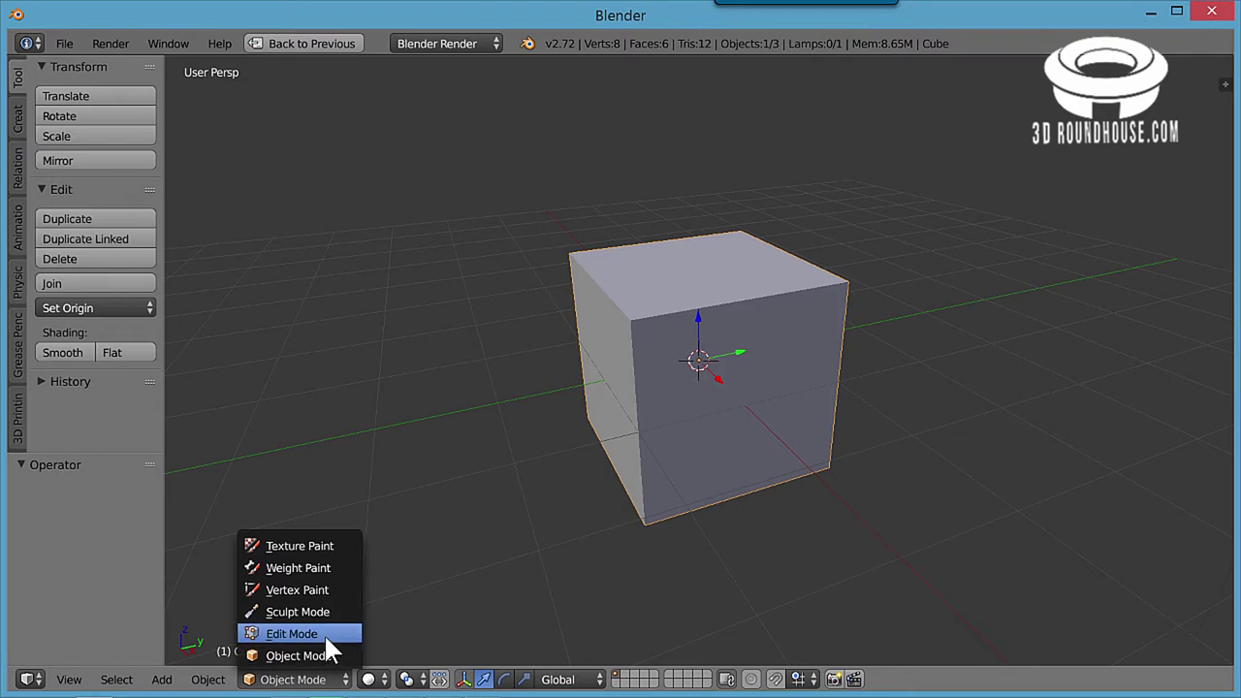
{"action": "left_click", "coordinate": [325, 633]}
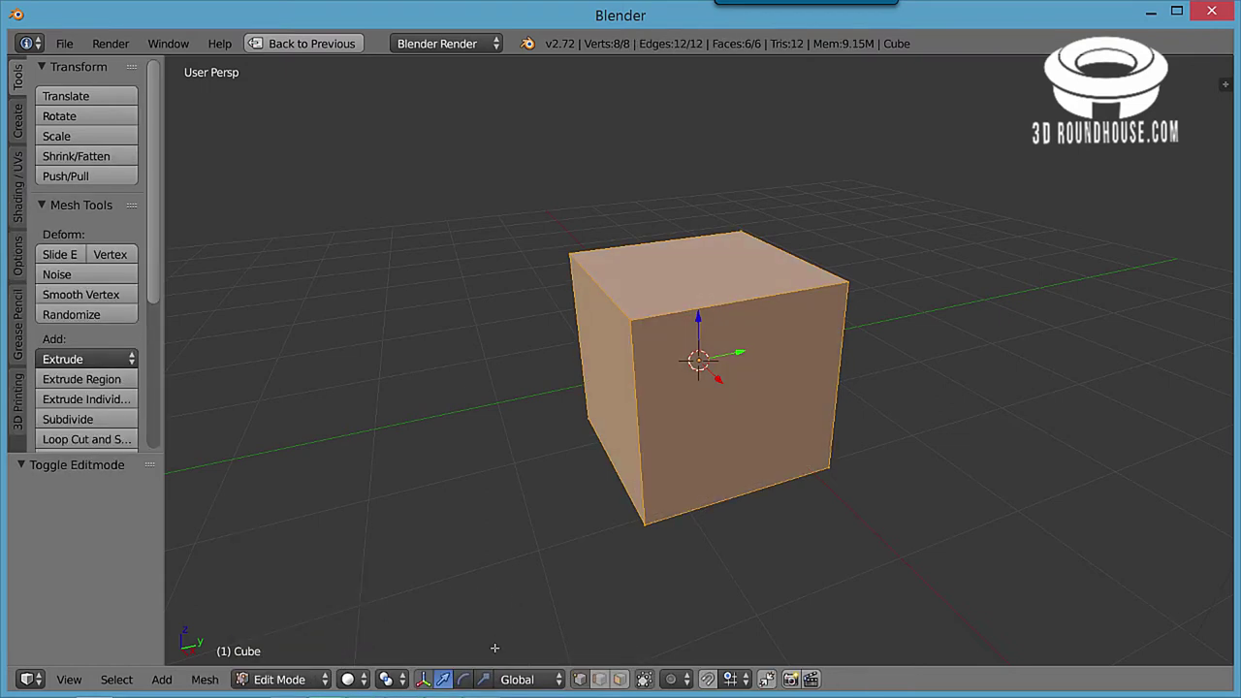
{"action": "left_click", "coordinate": [622, 678]}
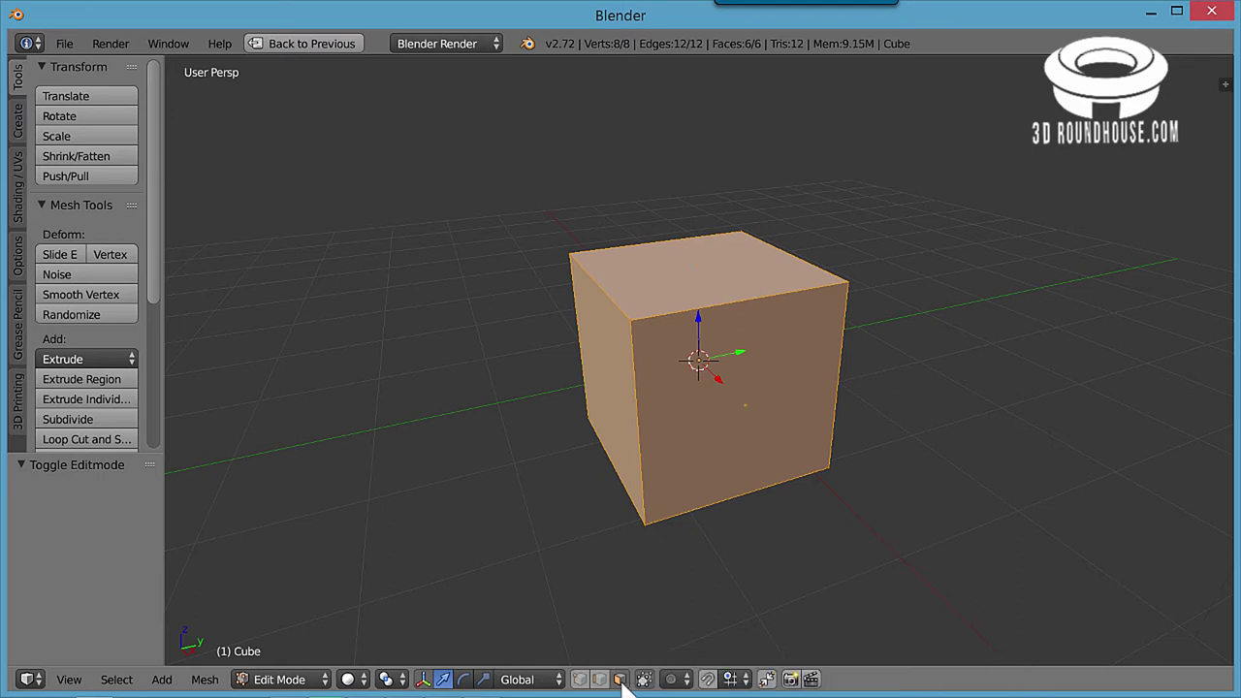
{"action": "right_click", "coordinate": [698, 280]}
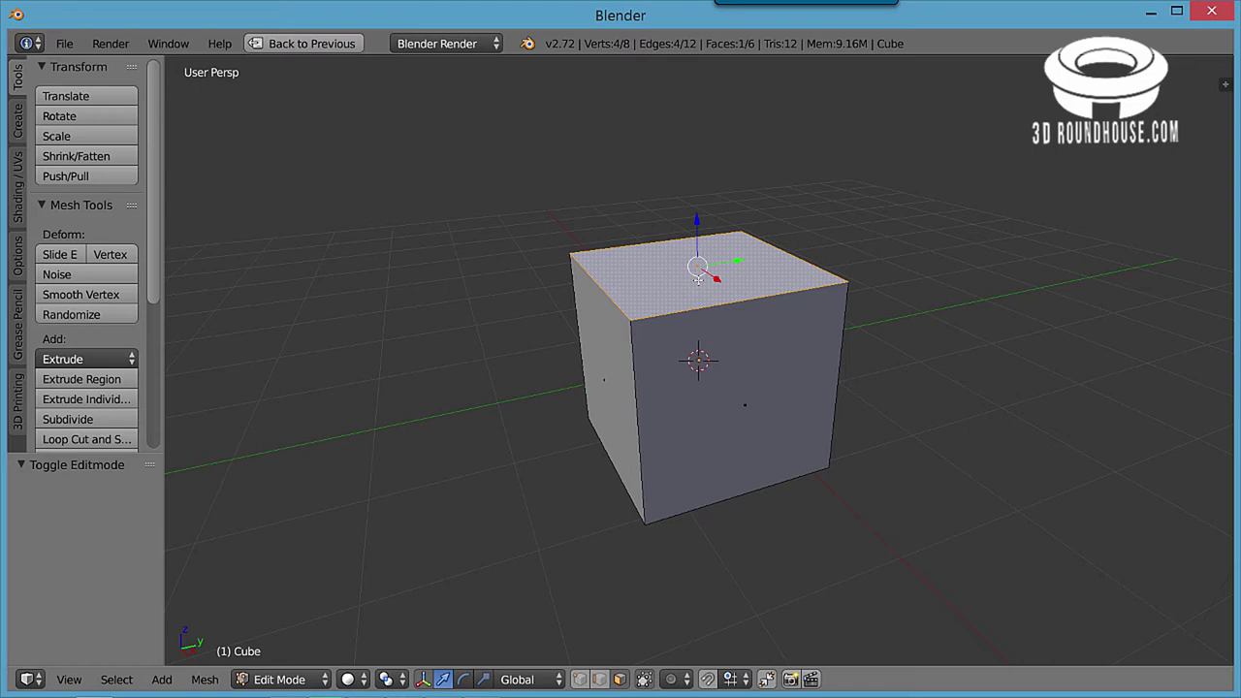
Extrude the top face 2 units up along Z
{"action": "key", "text": "e"}
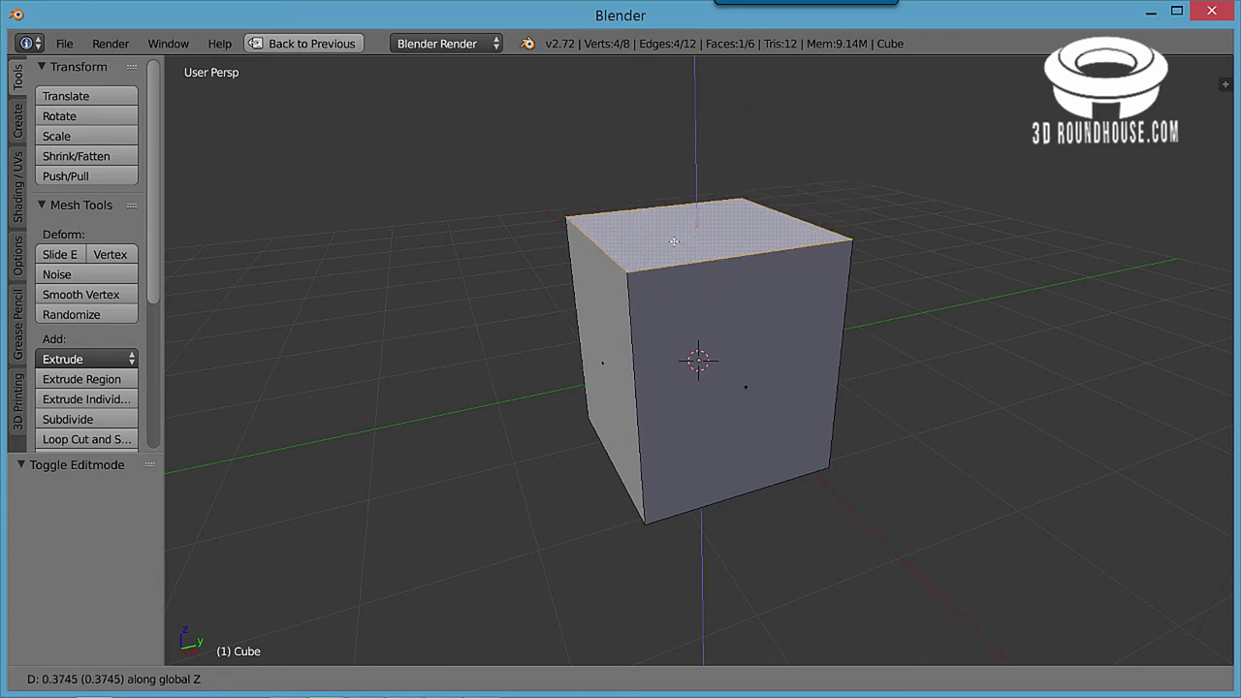
{"action": "type", "text": "2"}
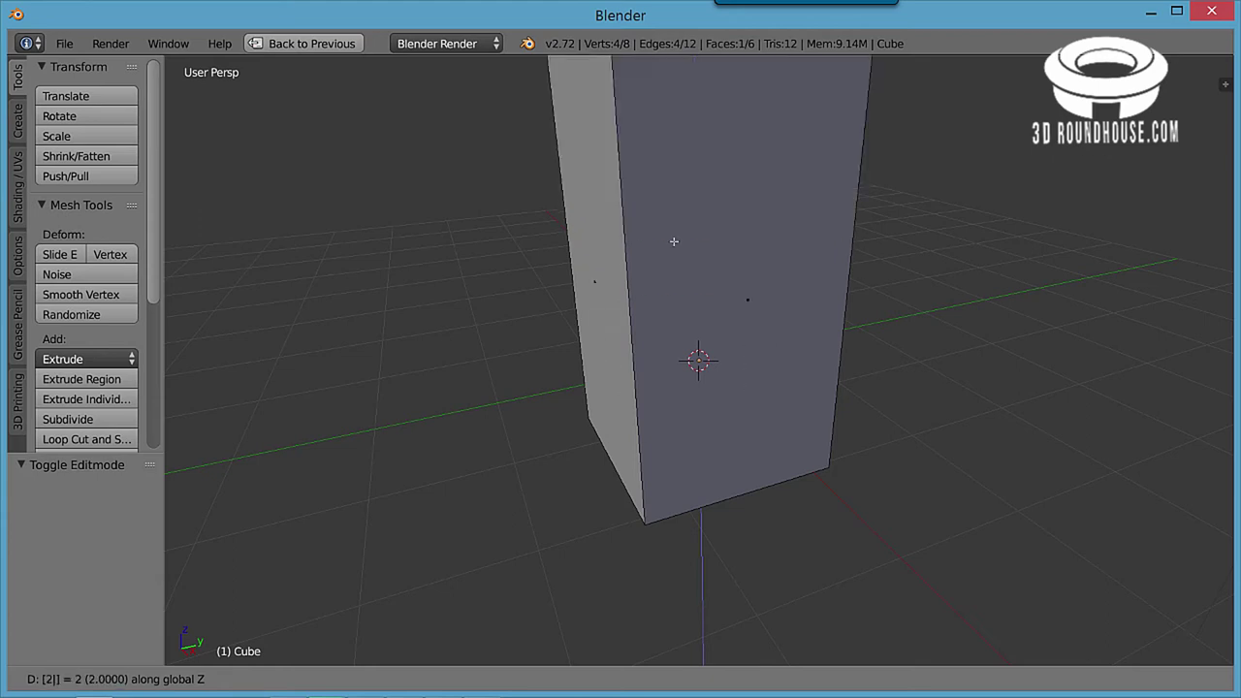
{"action": "key", "text": "Return"}
Orbit around the tall column, then switch to Front view (Numpad 1)
{"action": "scroll", "coordinate": [674, 241], "scroll_direction": "down", "scroll_amount": 3}
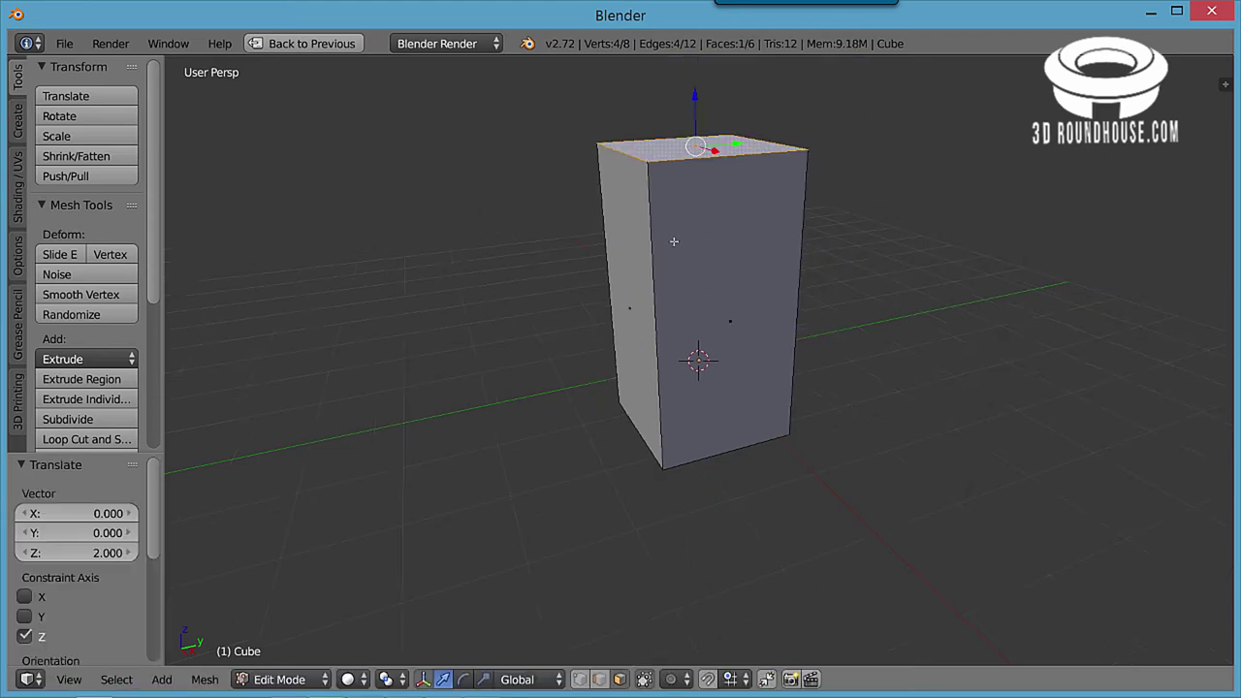
{"action": "mouse_move", "coordinate": [674, 241]}
{"action": "middle_mouse_down"}
{"action": "mouse_move", "coordinate": [711, 263]}
{"action": "mouse_move", "coordinate": [789, 219]}
{"action": "mouse_move", "coordinate": [663, 219]}
{"action": "middle_mouse_up"}
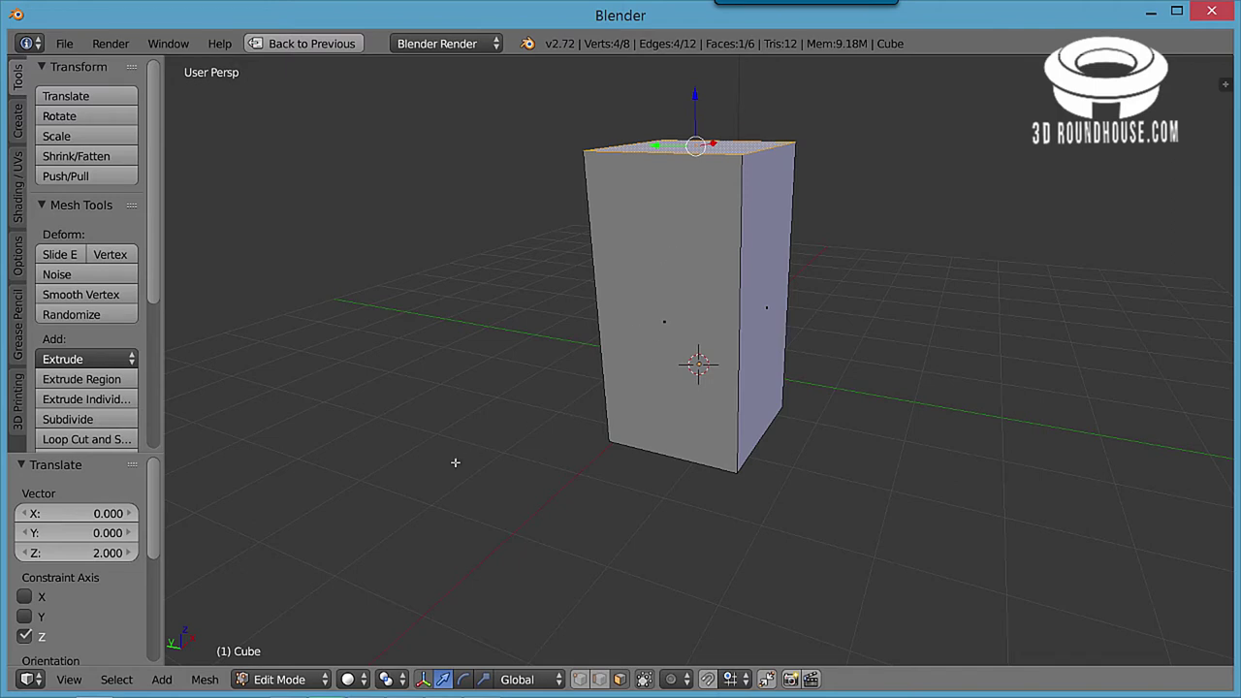
{"action": "key", "text": "KP_1"}
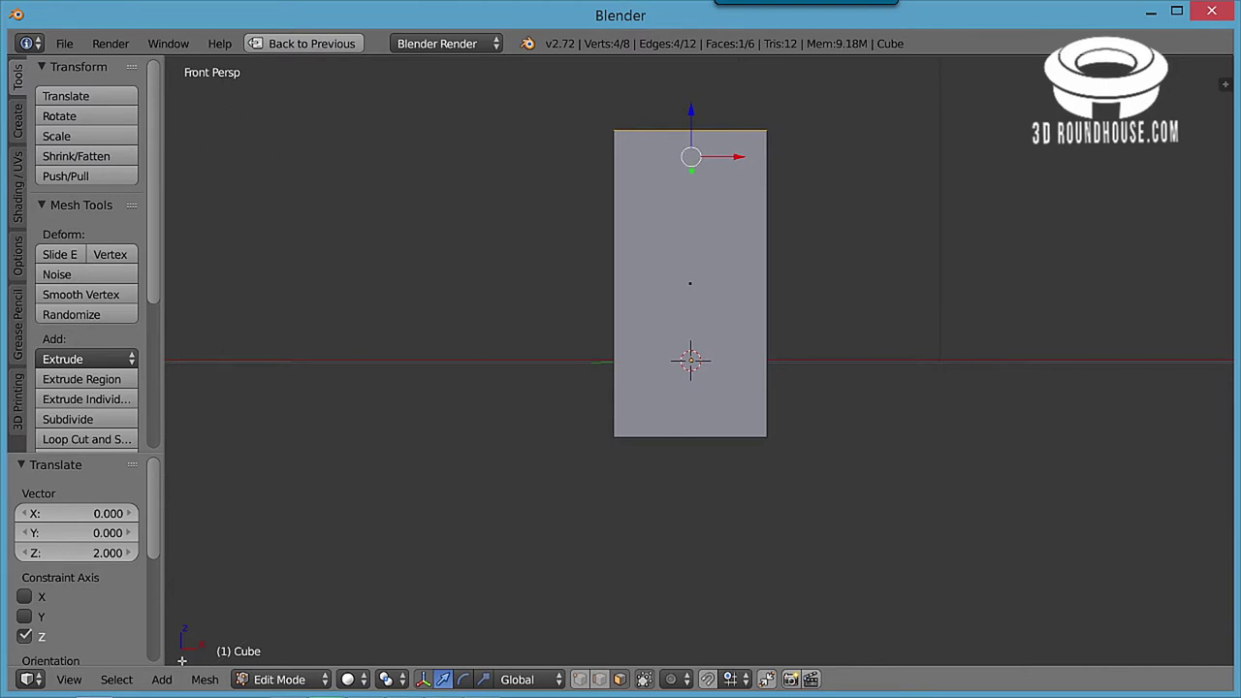
{"action": "left_click", "coordinate": [71, 679]}
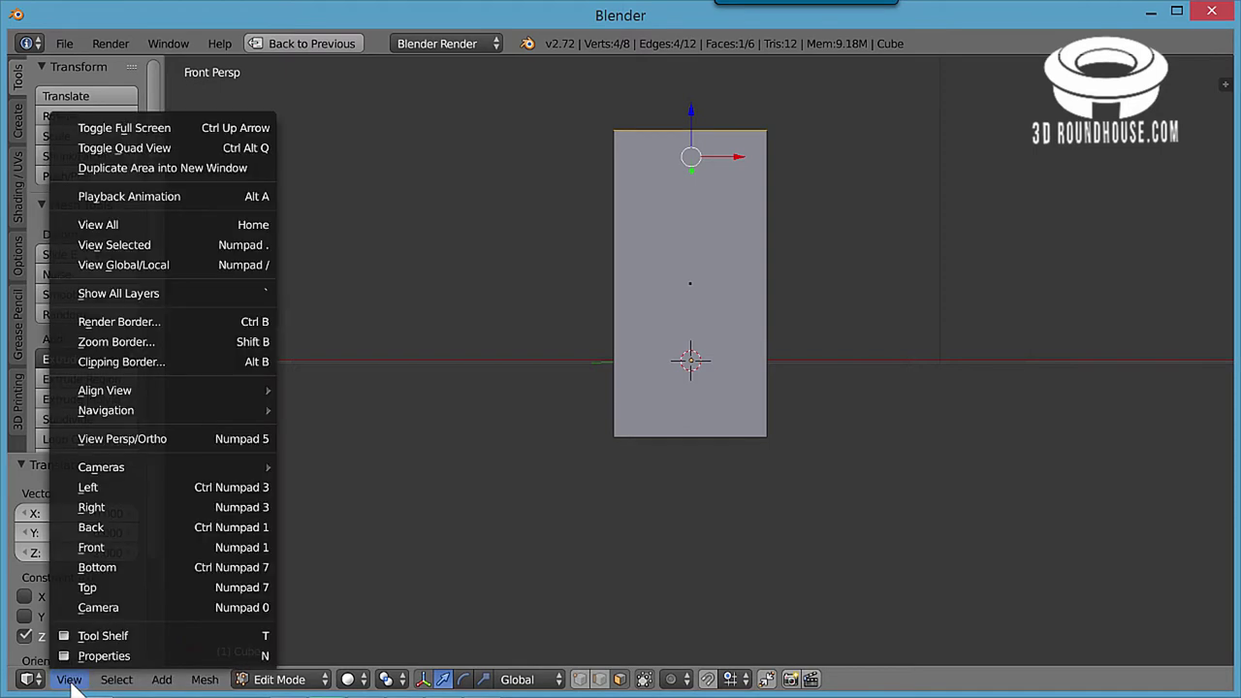
{"action": "left_click", "coordinate": [102, 547]}
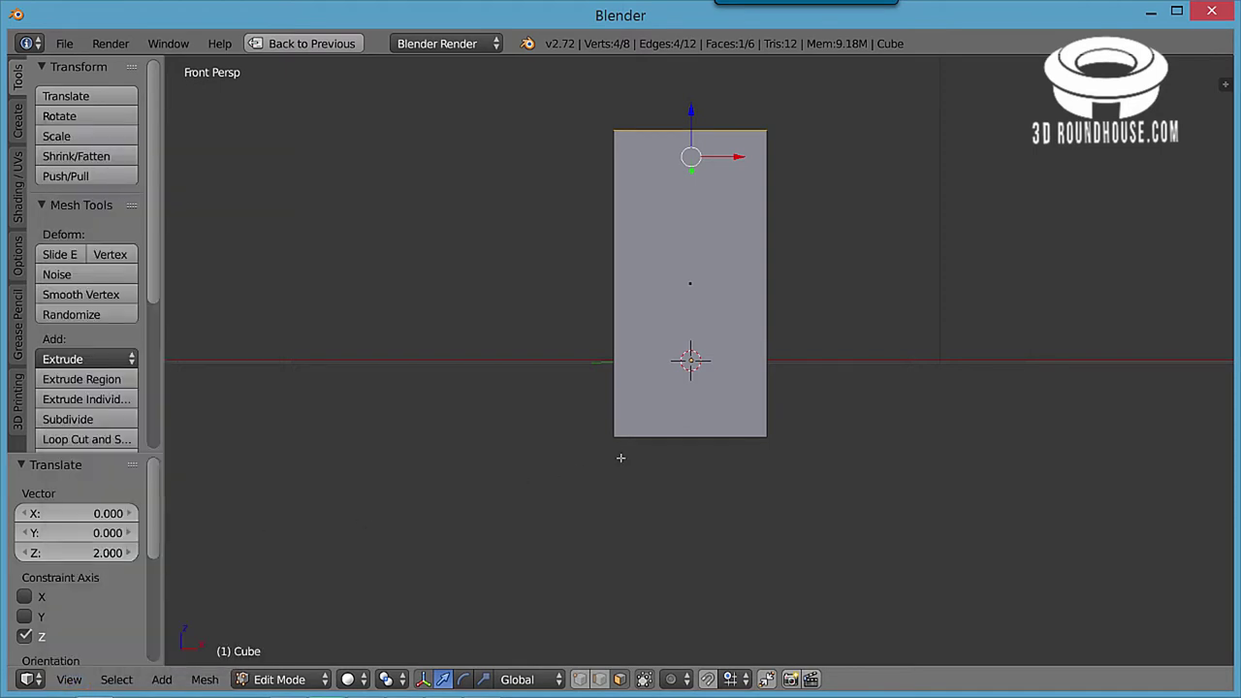
{"action": "scroll", "coordinate": [884, 408], "scroll_direction": "up", "scroll_amount": 3}
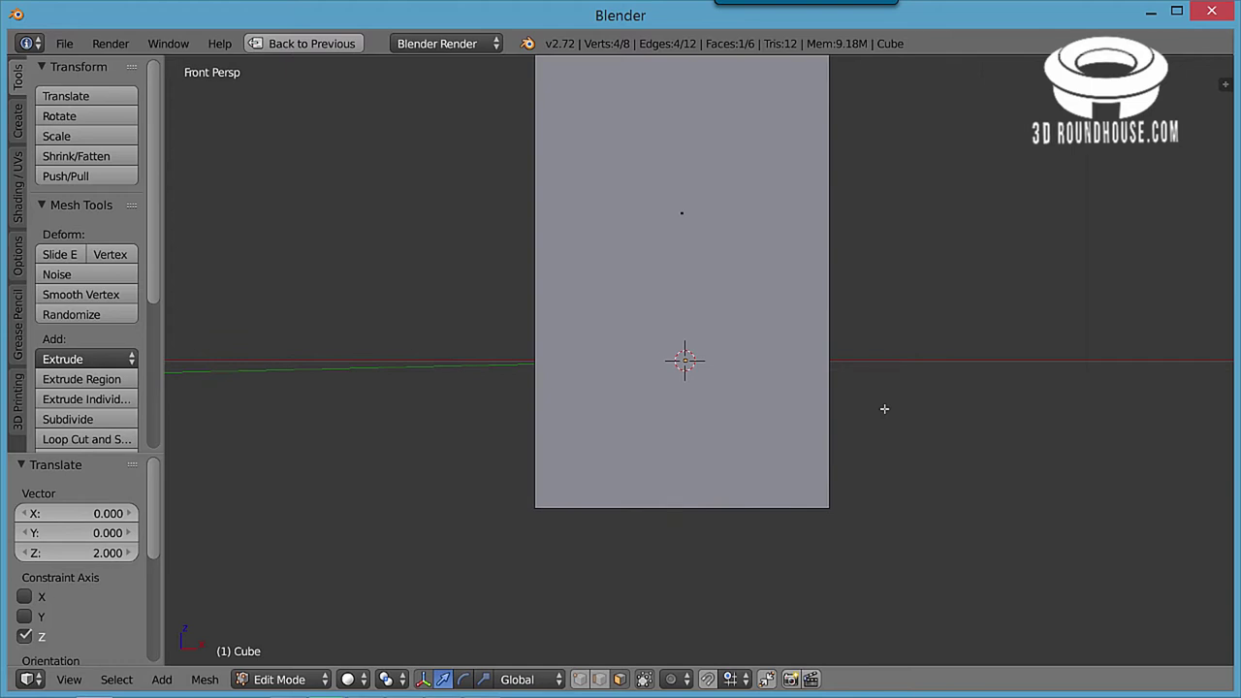
{"action": "middle_click_drag", "start_coordinate": [884, 409], "coordinate": [875, 526], "text": "shift"}
{"action": "scroll", "coordinate": [875, 527], "scroll_direction": "down", "scroll_amount": 1}
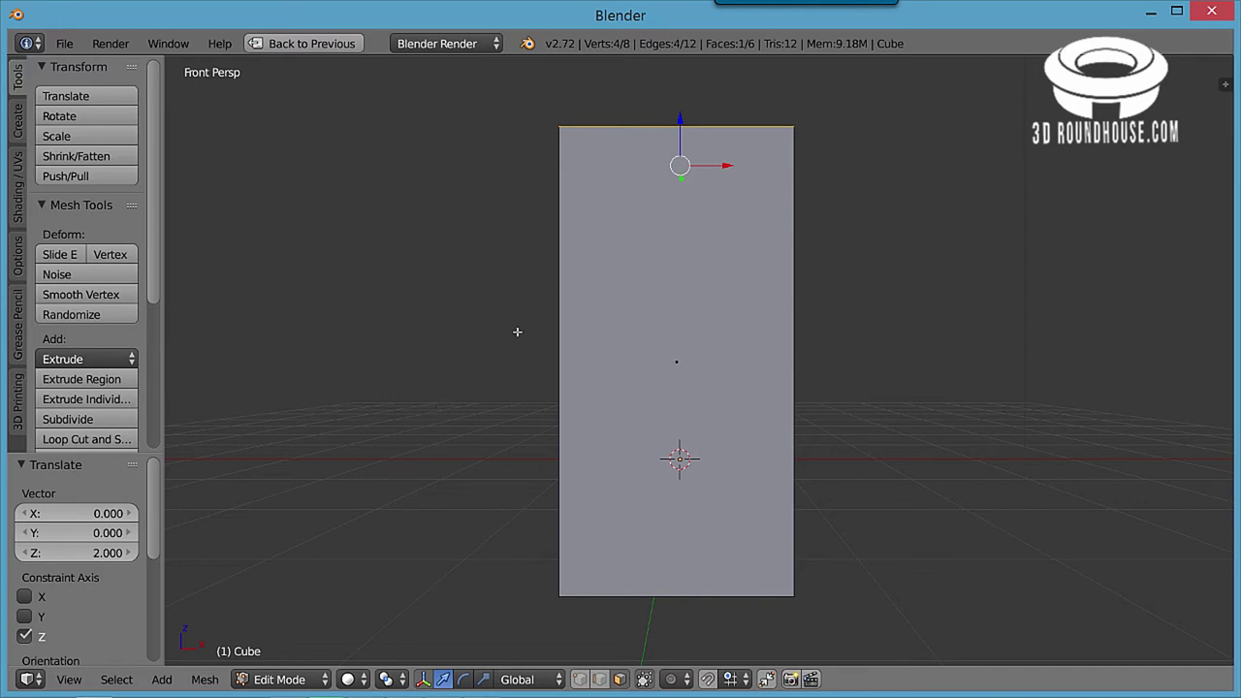
{"action": "middle_click_drag", "start_coordinate": [512, 374], "coordinate": [579, 378]}
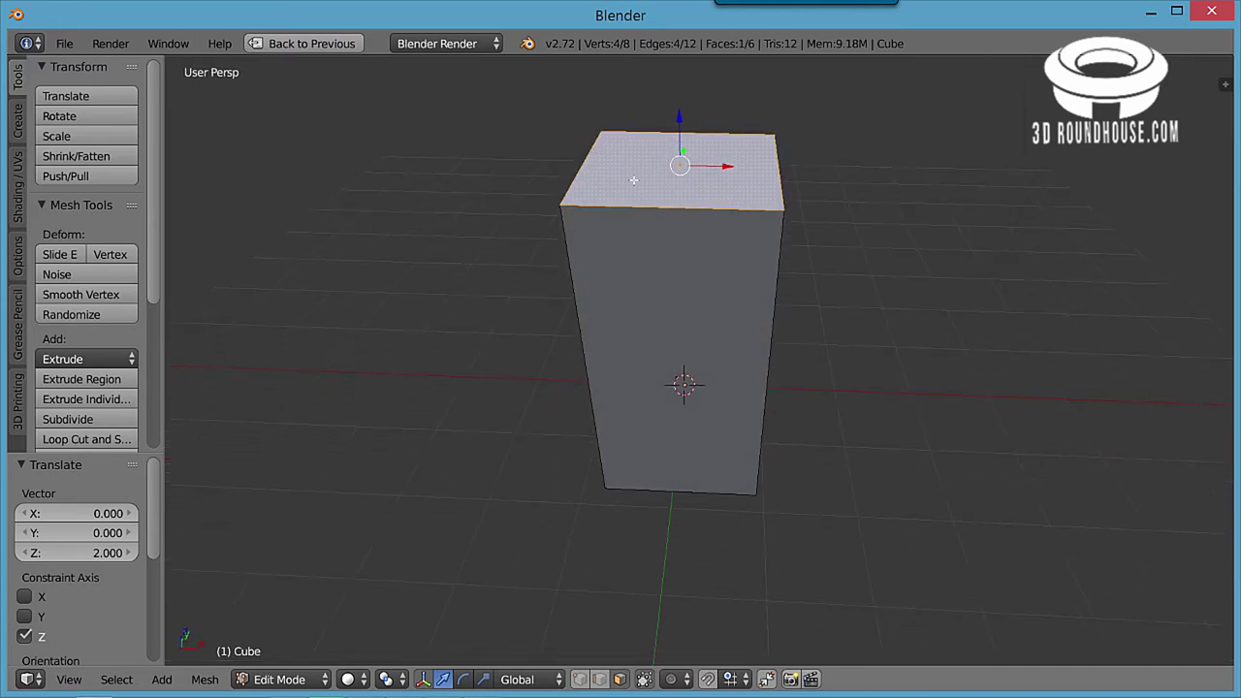
Deselect everything, select the column's front face, and orbit to a lower frontal view
{"action": "key", "text": "a"}
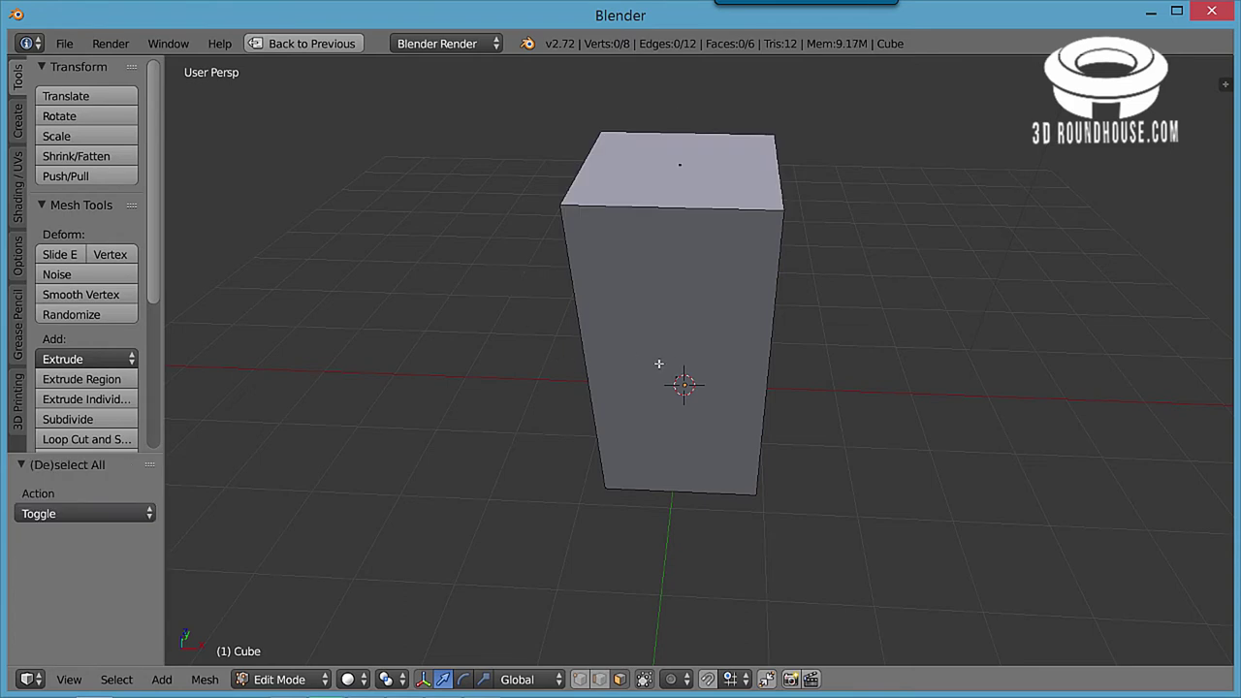
{"action": "right_click", "coordinate": [689, 363]}
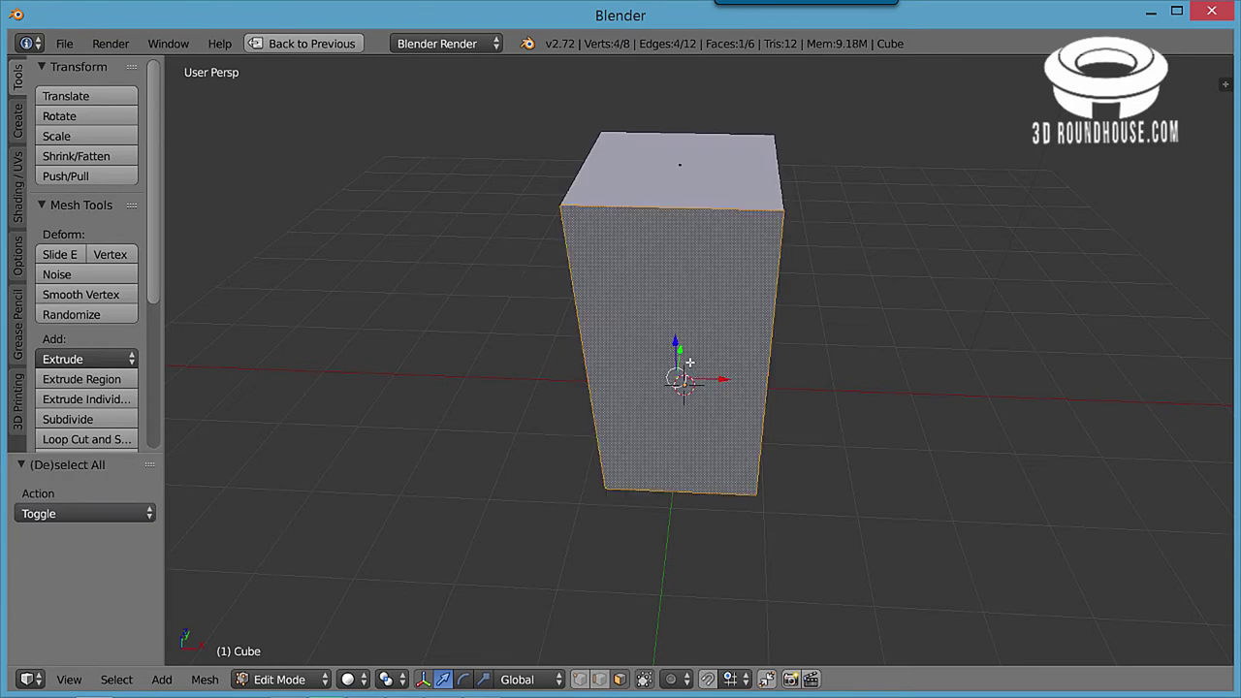
{"action": "middle_click_drag", "start_coordinate": [413, 410], "coordinate": [413, 360]}
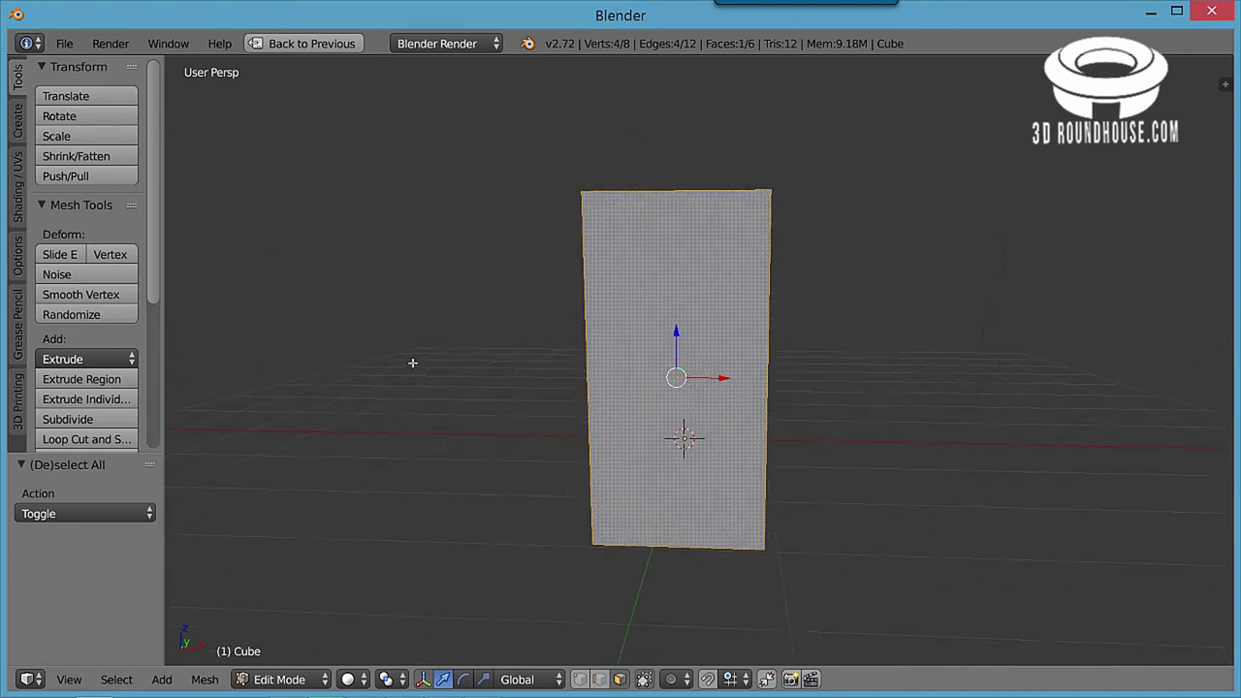
Subdivide the front face three times into a fine grid, then deselect all
{"action": "left_click", "coordinate": [90, 418]}
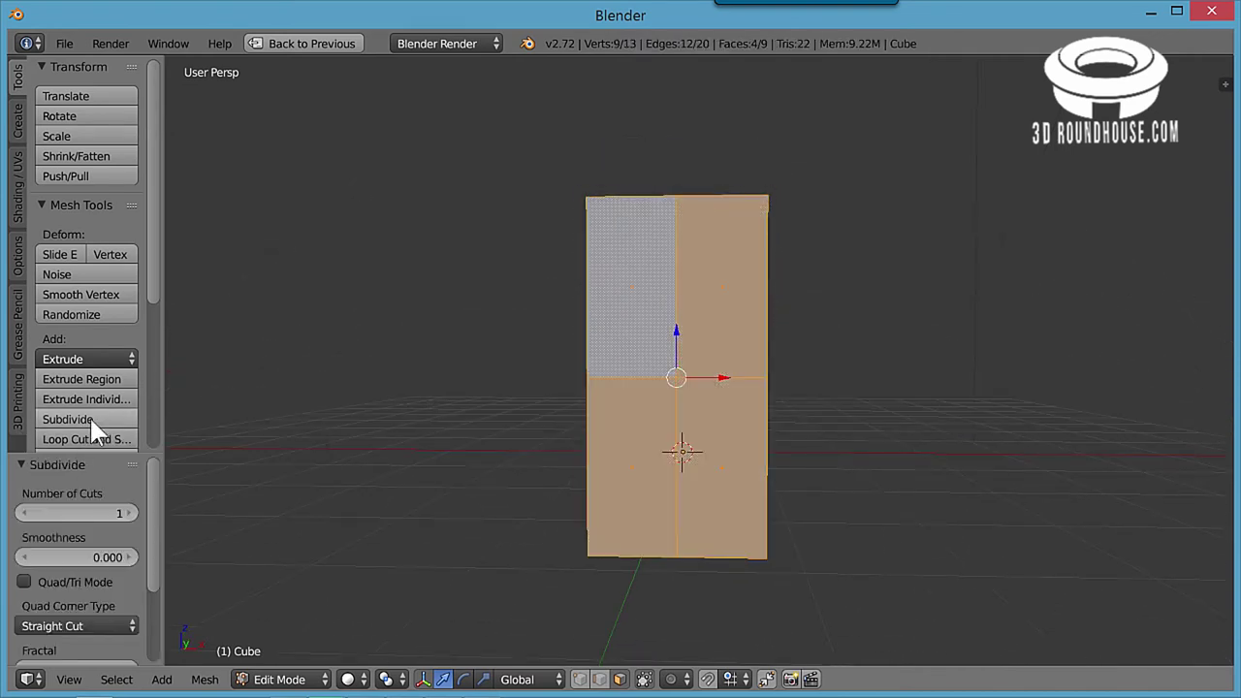
{"action": "left_click", "coordinate": [90, 418]}
{"action": "left_click", "coordinate": [90, 420]}
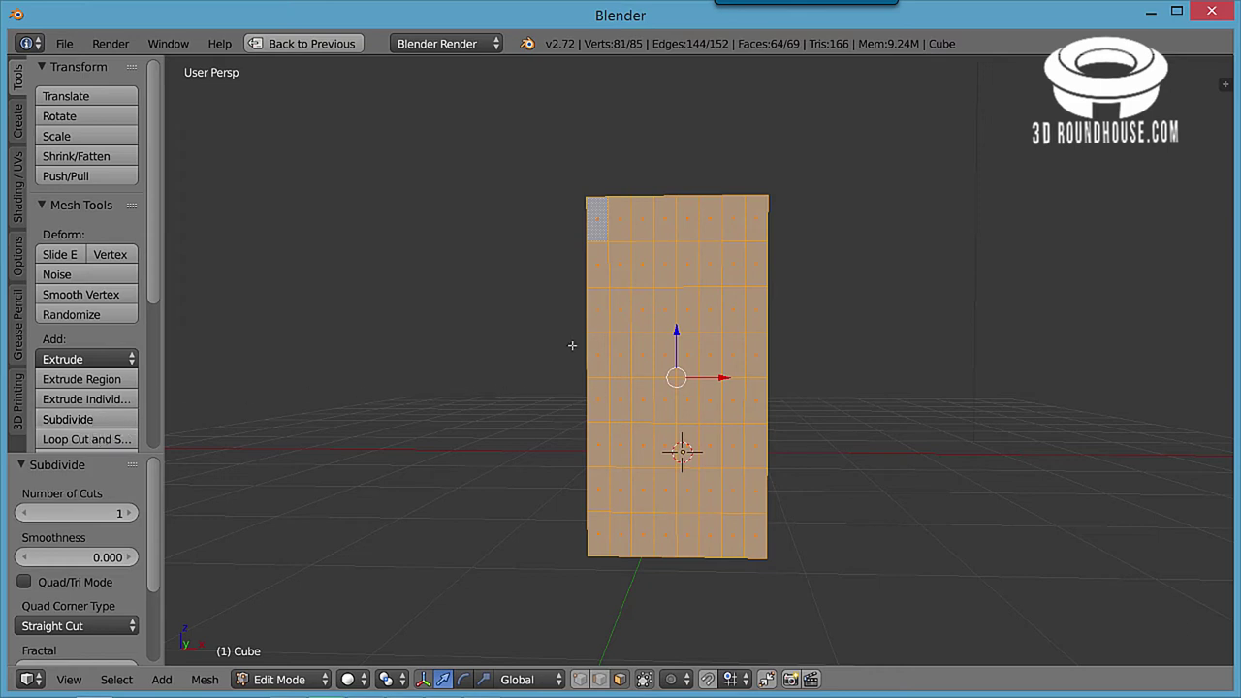
{"action": "key", "text": "a"}
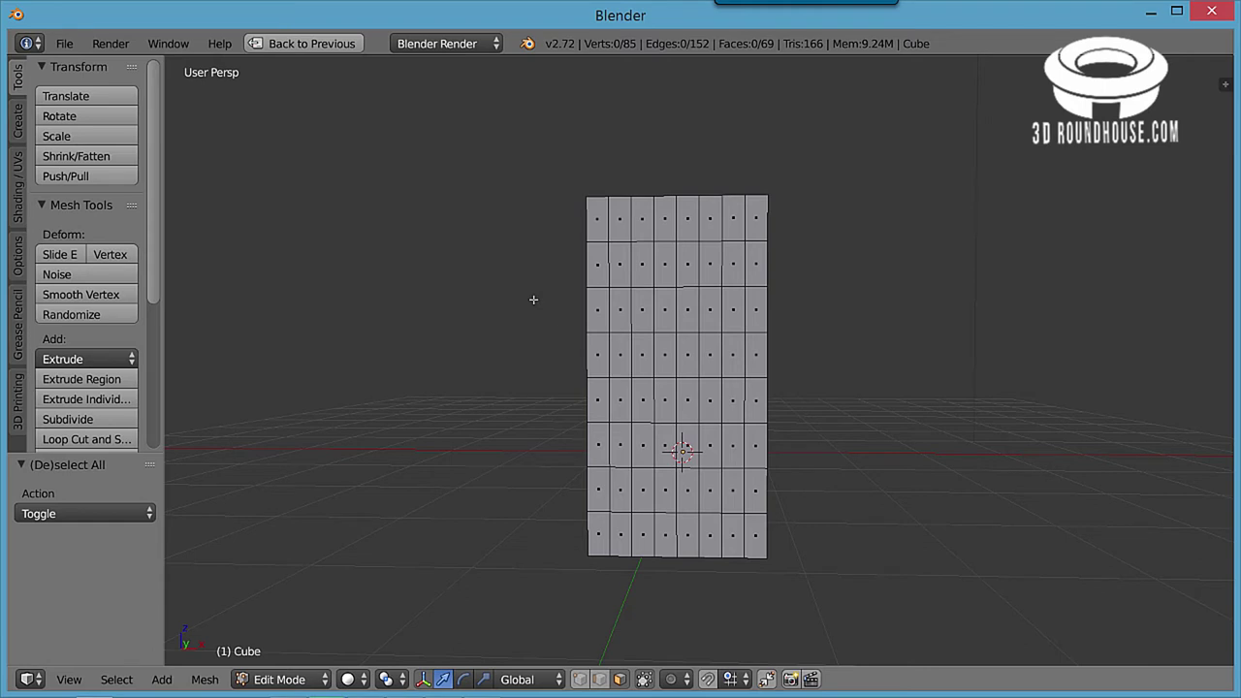
Start circle select (C) and resize the brush to about one grid face
{"action": "key", "text": "c"}
{"action": "scroll", "coordinate": [371, 273], "scroll_direction": "down", "scroll_amount": 5}
{"action": "scroll", "coordinate": [371, 273], "scroll_direction": "up", "scroll_amount": 2}
{"action": "scroll", "coordinate": [371, 272], "scroll_direction": "down", "scroll_amount": 2}
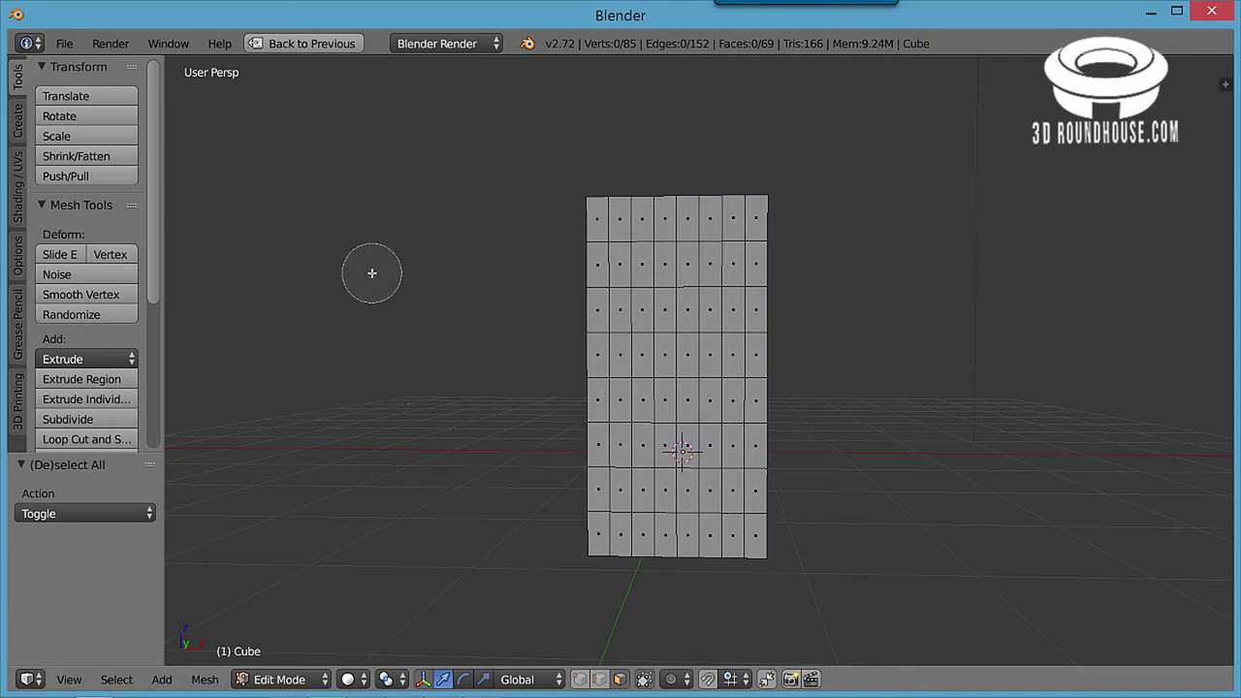
{"action": "scroll", "coordinate": [372, 273], "scroll_direction": "down", "scroll_amount": 2}
{"action": "scroll", "coordinate": [372, 273], "scroll_direction": "down", "scroll_amount": 3}
{"action": "scroll", "coordinate": [371, 272], "scroll_direction": "up", "scroll_amount": 2}
{"action": "scroll", "coordinate": [371, 272], "scroll_direction": "up", "scroll_amount": 1}
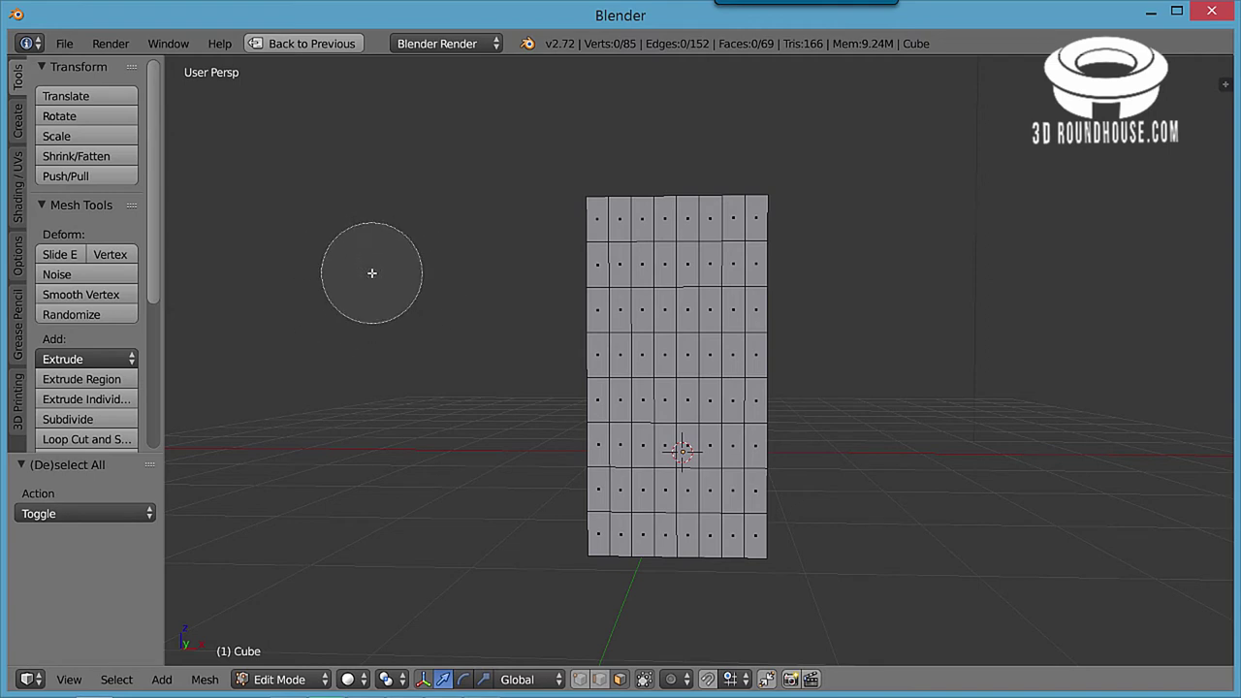
{"action": "scroll", "coordinate": [371, 273], "scroll_direction": "up", "scroll_amount": 1}
{"action": "scroll", "coordinate": [371, 272], "scroll_direction": "up", "scroll_amount": 1}
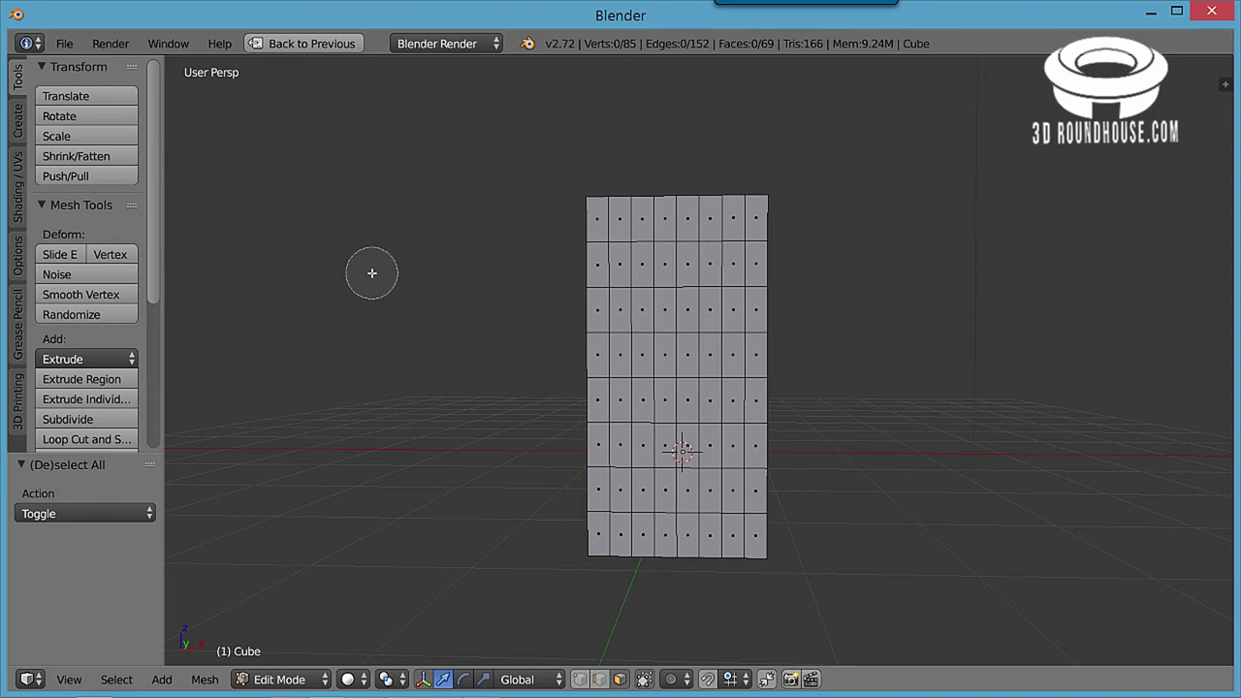
{"action": "scroll", "coordinate": [371, 273], "scroll_direction": "up", "scroll_amount": 1}
{"action": "scroll", "coordinate": [372, 273], "scroll_direction": "up", "scroll_amount": 1}
{"action": "scroll", "coordinate": [371, 272], "scroll_direction": "up", "scroll_amount": 1}
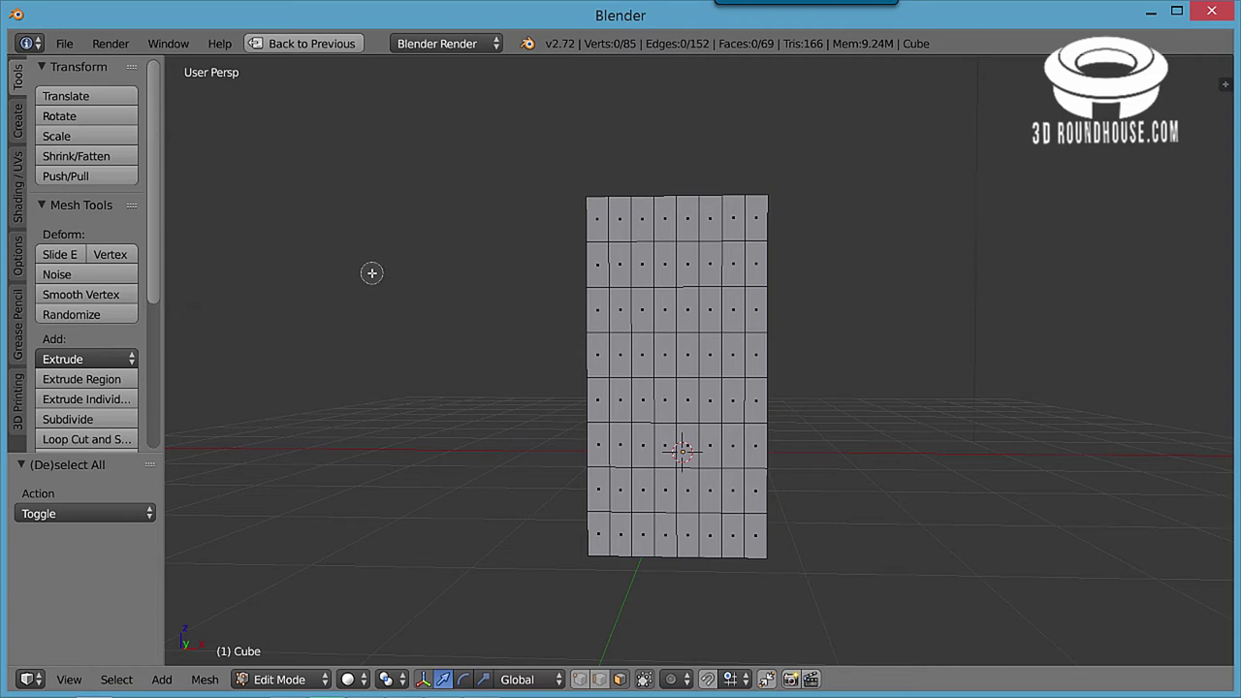
{"action": "scroll", "coordinate": [371, 272], "scroll_direction": "up", "scroll_amount": 1}
{"action": "scroll", "coordinate": [371, 272], "scroll_direction": "up", "scroll_amount": 1}
Brush-select face pairs for six windows in three rows plus the bottom-centre door faces
{"action": "left_click", "coordinate": [632, 266]}
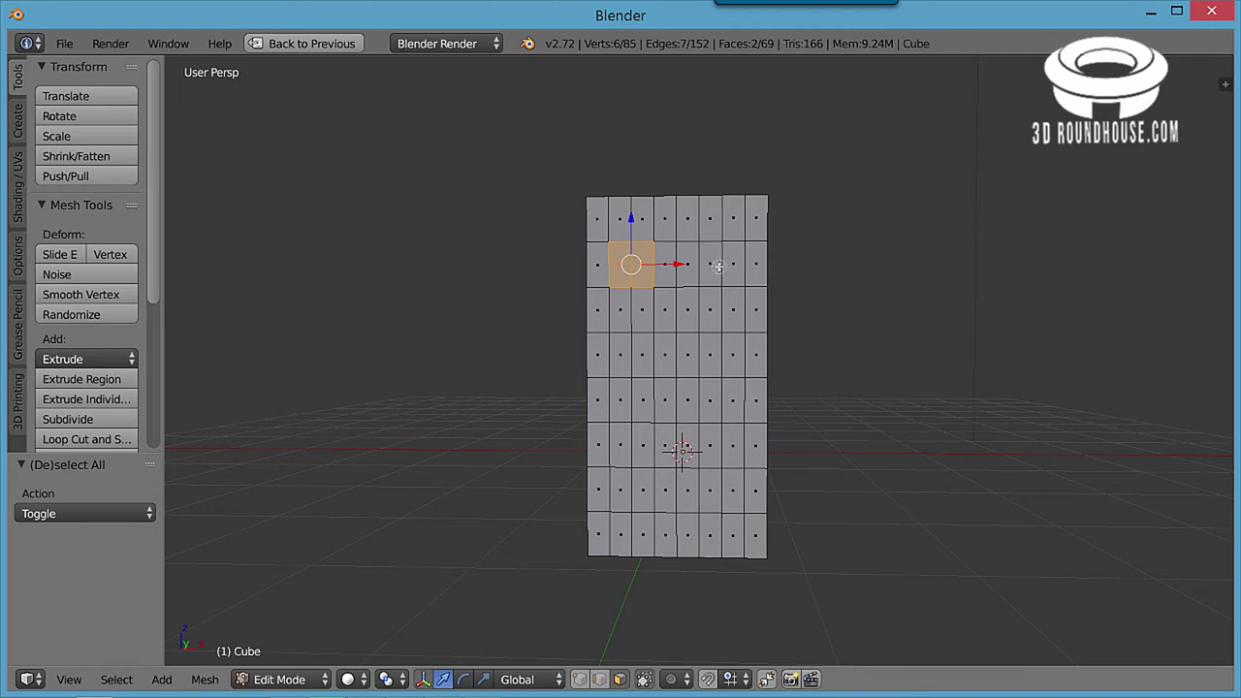
{"action": "left_click", "coordinate": [718, 266]}
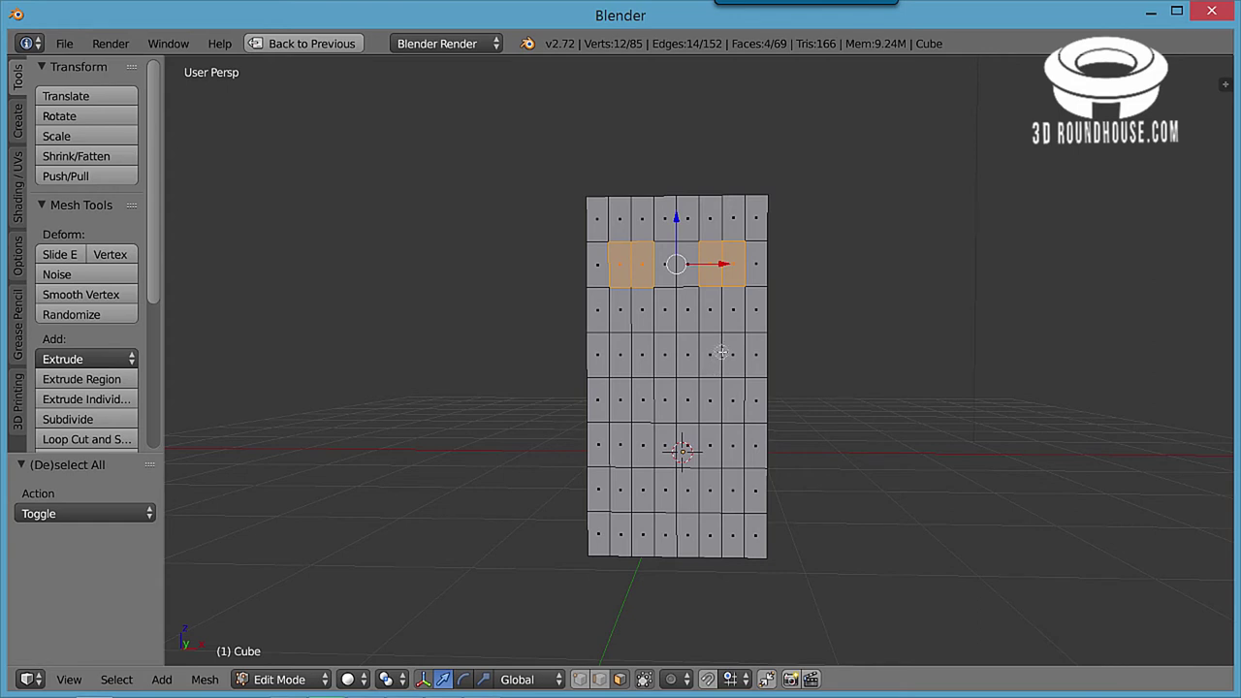
{"action": "left_click", "coordinate": [722, 351]}
{"action": "left_click", "coordinate": [642, 359]}
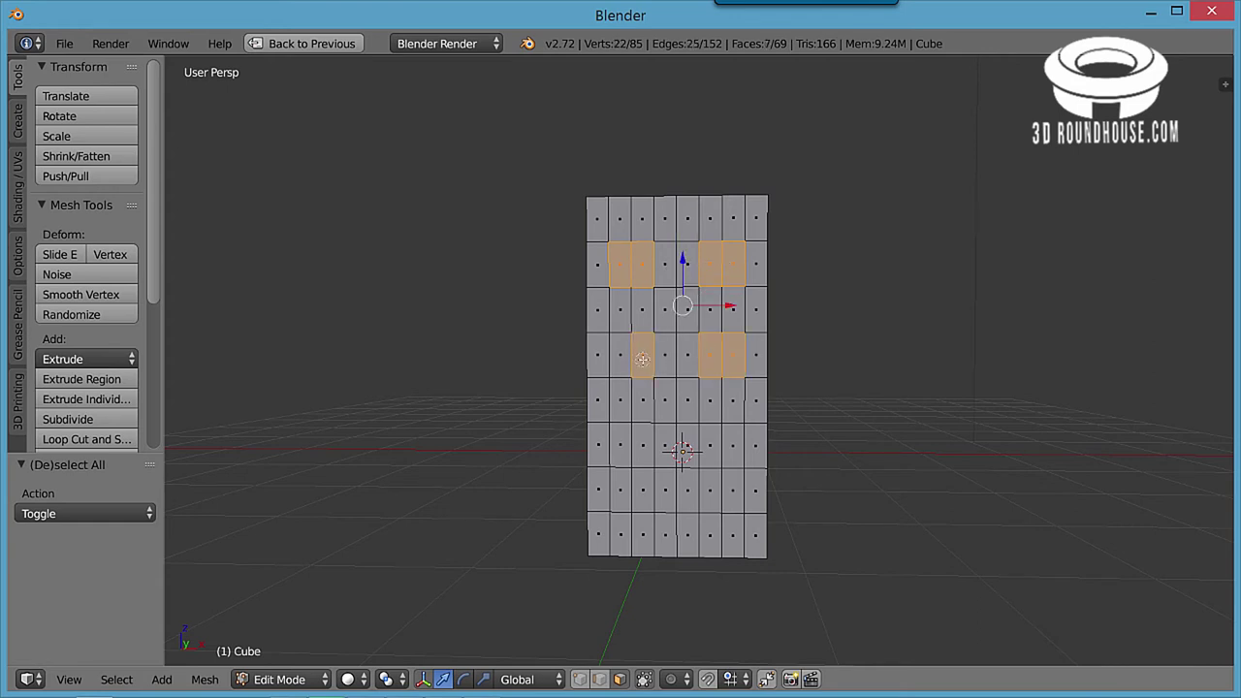
{"action": "left_click", "coordinate": [624, 357]}
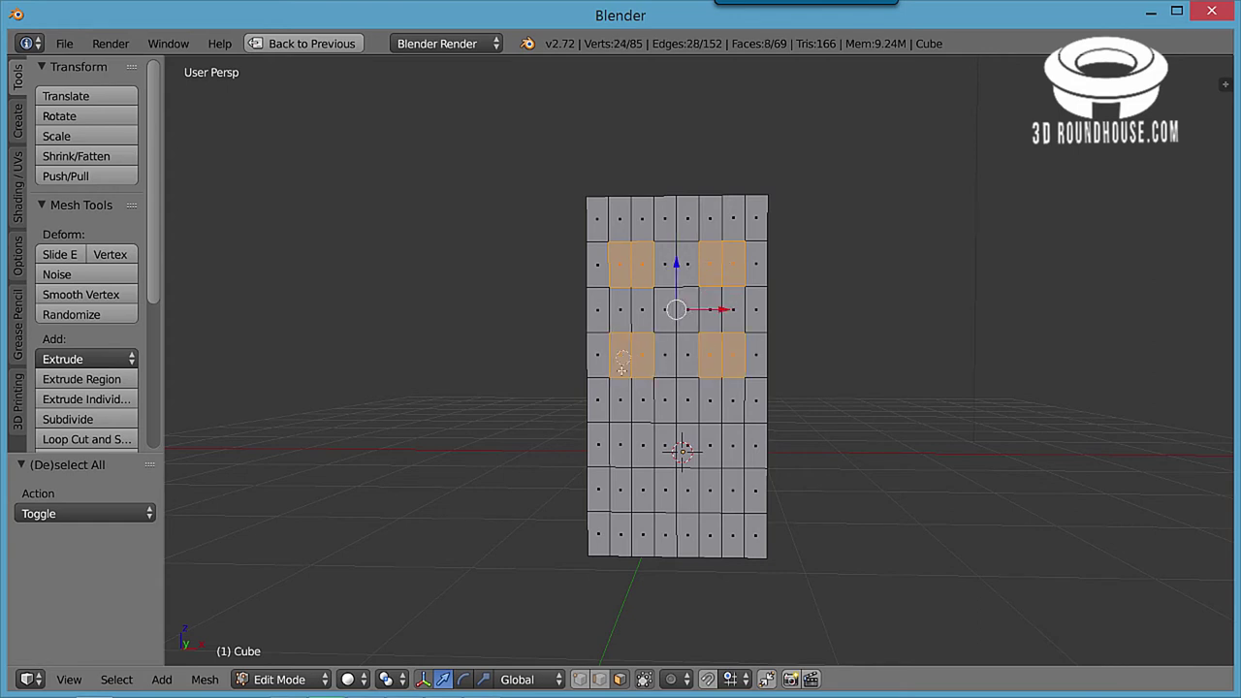
{"action": "left_click", "coordinate": [641, 449]}
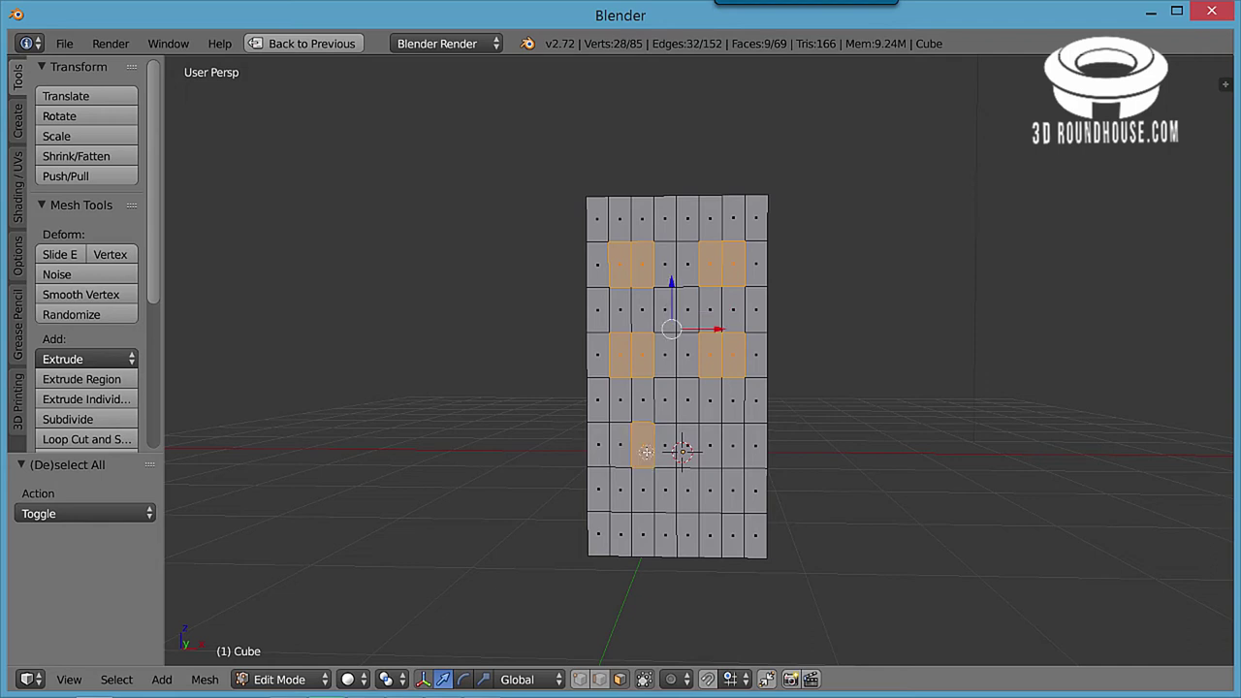
{"action": "left_click", "coordinate": [722, 449], "text": "shift"}
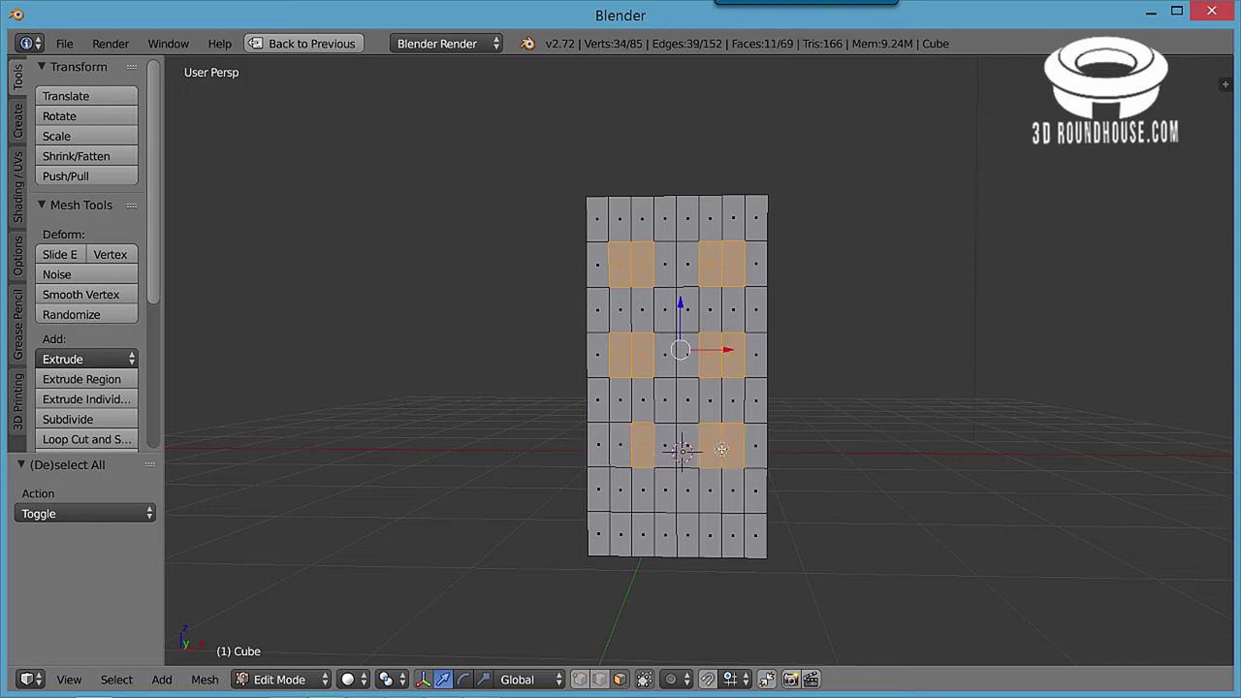
{"action": "left_click", "coordinate": [632, 450], "text": "shift"}
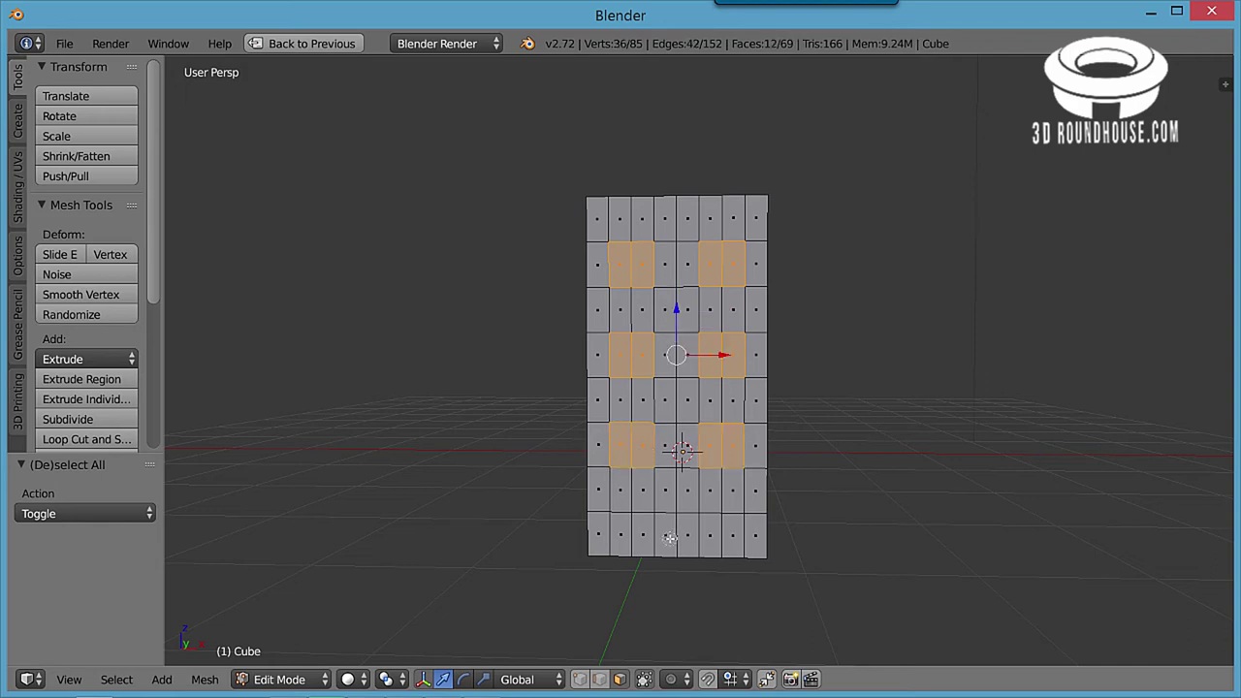
{"action": "left_click", "coordinate": [678, 534], "text": "shift"}
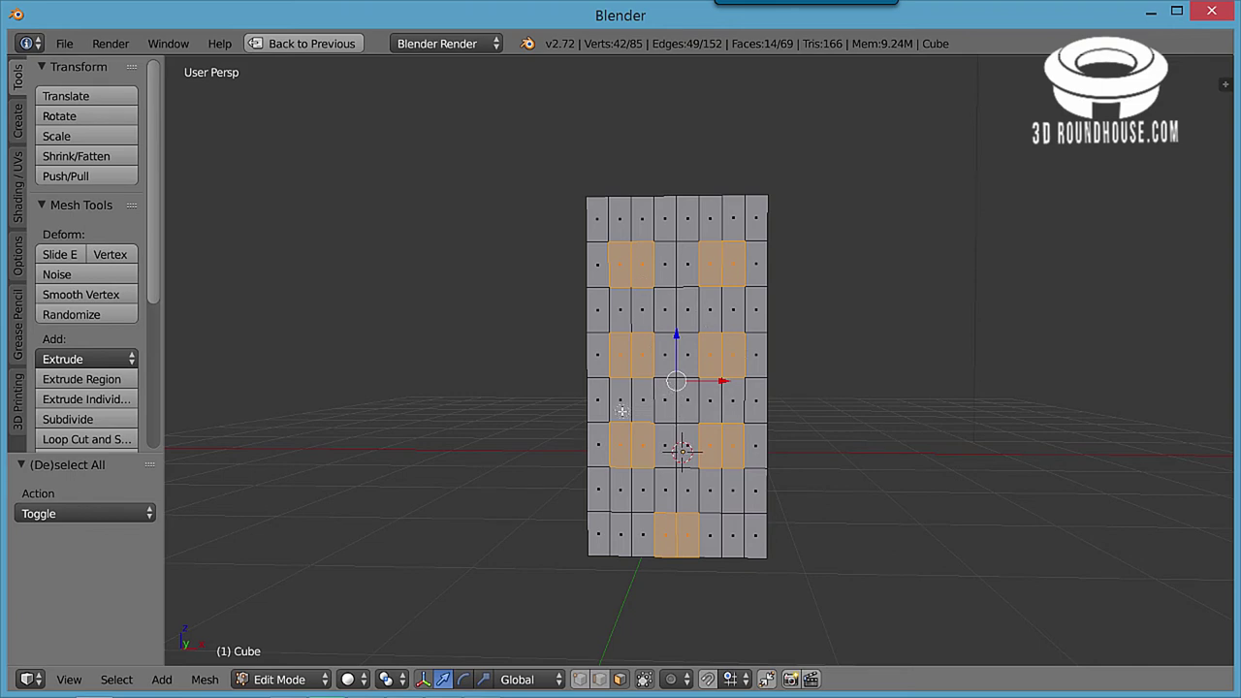
{"action": "middle_click_drag", "start_coordinate": [621, 411], "coordinate": [457, 360]}
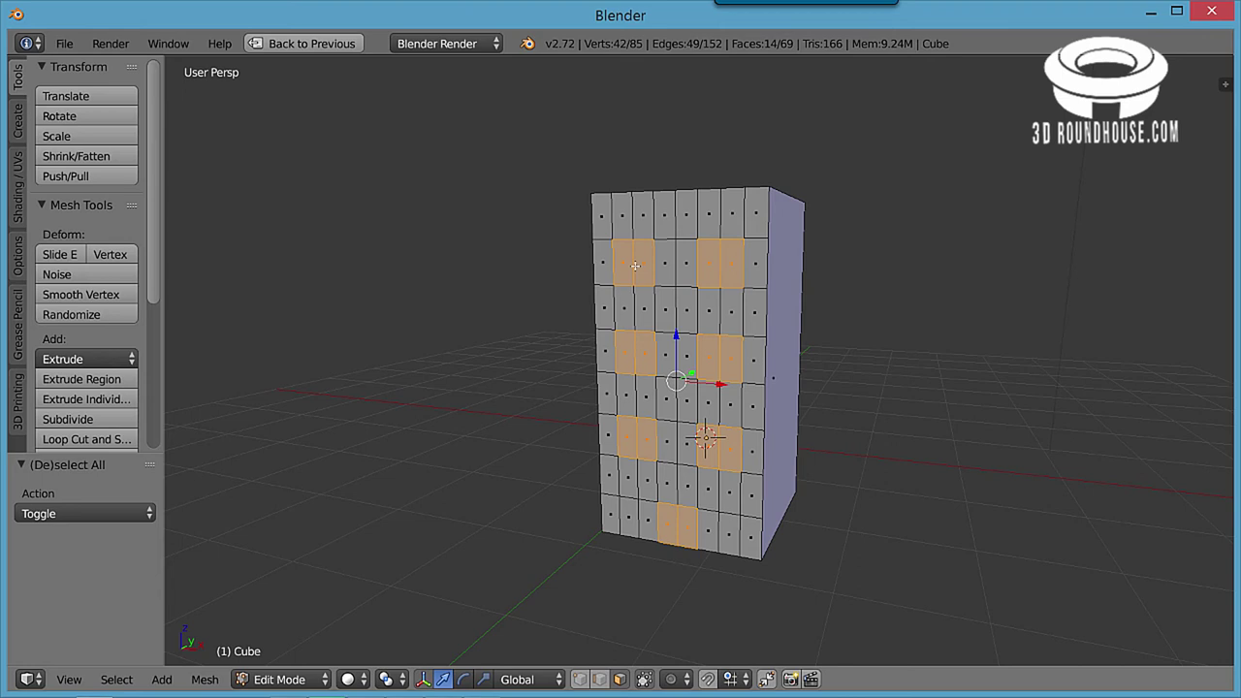
Inset the seven window and door faces into frames, then extrude them 0.1 inward
{"action": "key", "text": "i"}
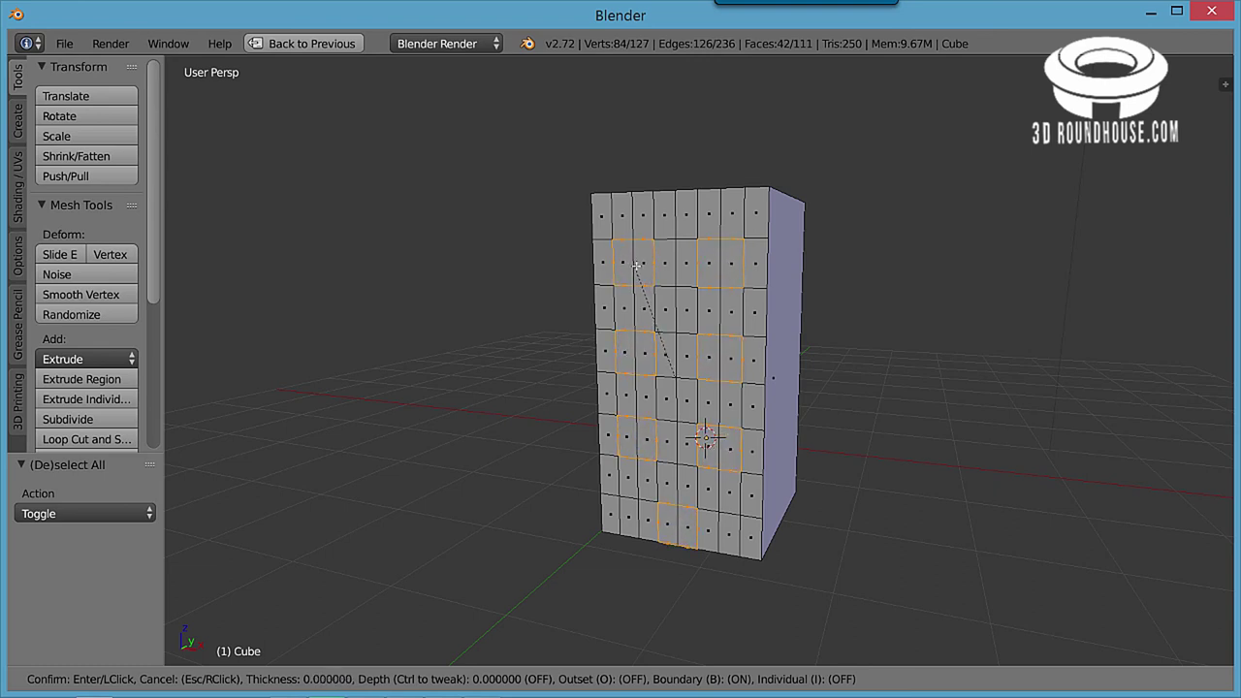
{"action": "left_click", "coordinate": [636, 270]}
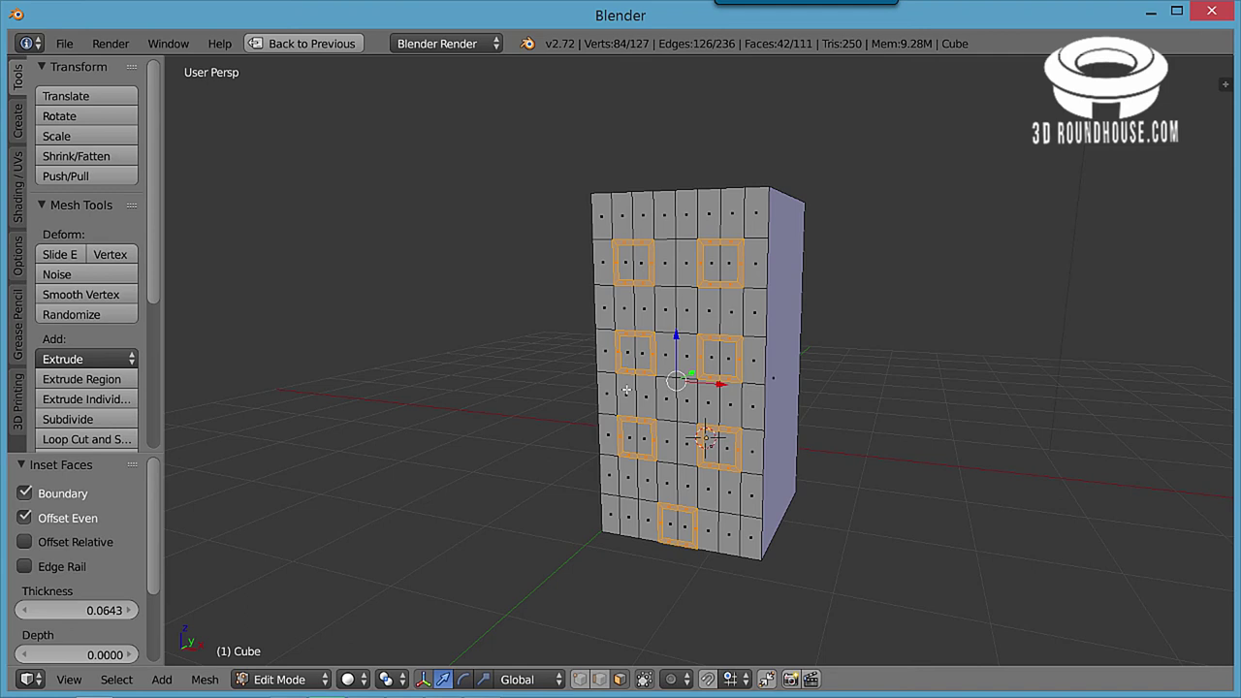
{"action": "key", "text": "e"}
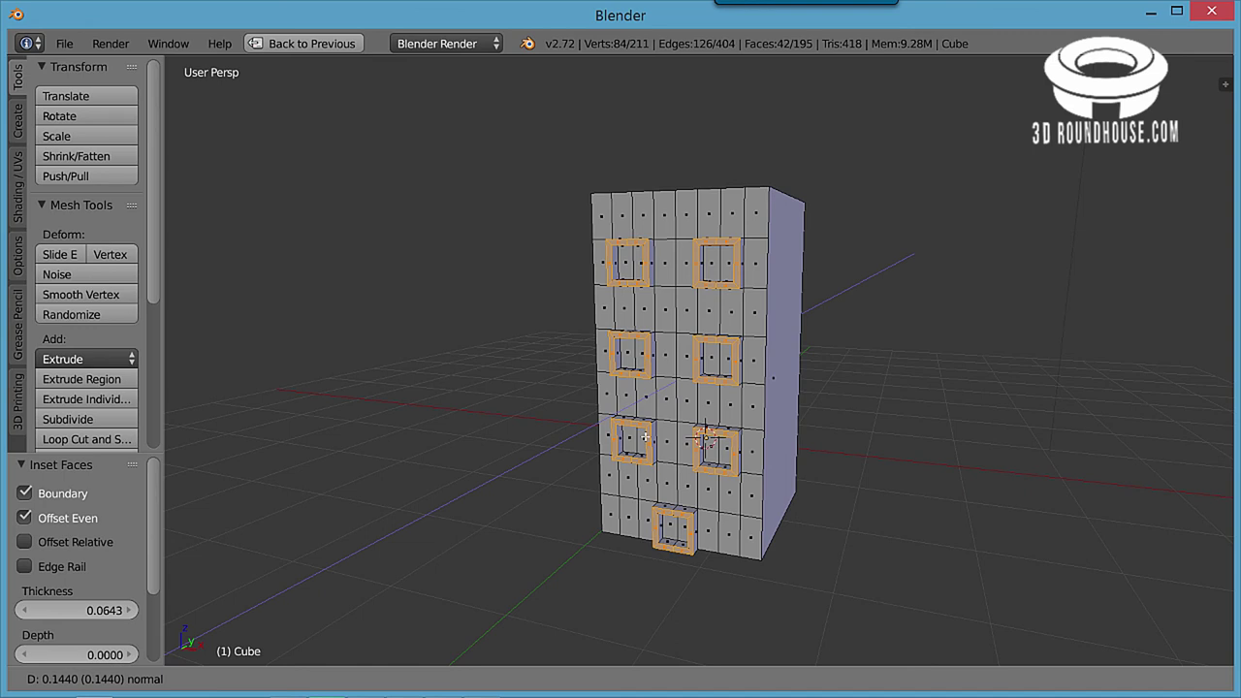
{"action": "type", "text": ".1"}
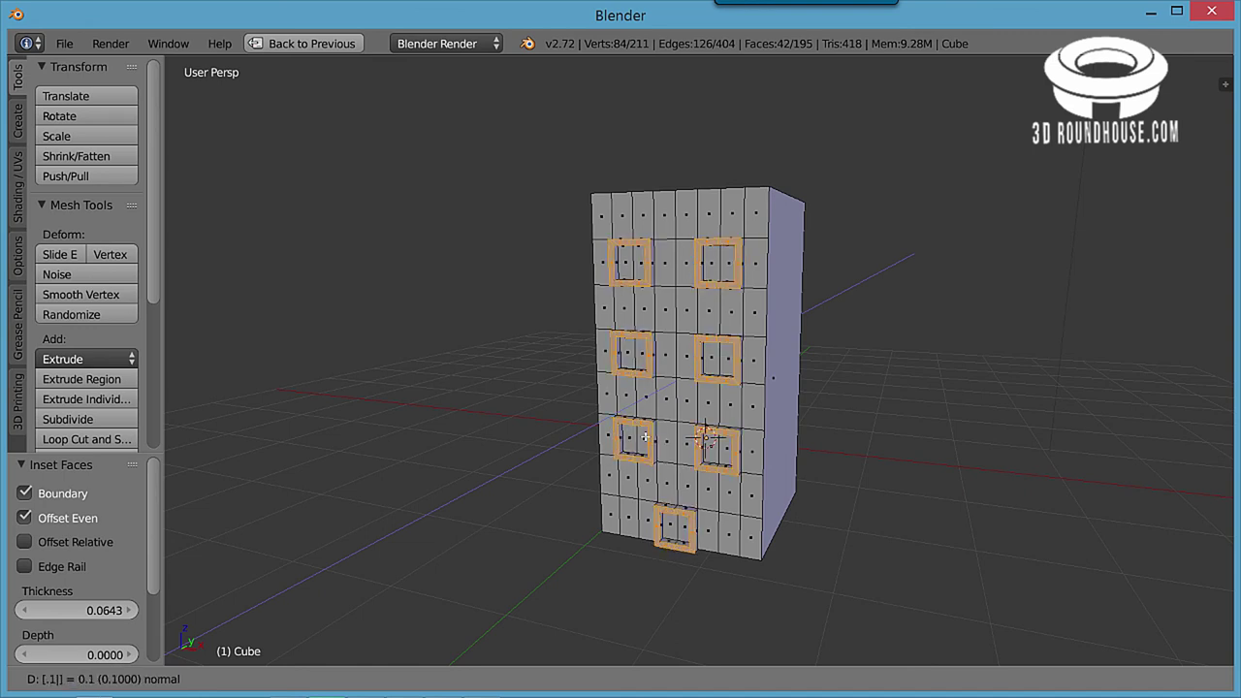
{"action": "key", "text": "Return"}
{"action": "mouse_move", "coordinate": [646, 437]}
{"action": "middle_mouse_down"}
{"action": "mouse_move", "coordinate": [648, 455]}
{"action": "mouse_move", "coordinate": [714, 464]}
{"action": "mouse_move", "coordinate": [630, 613]}
{"action": "middle_mouse_up"}
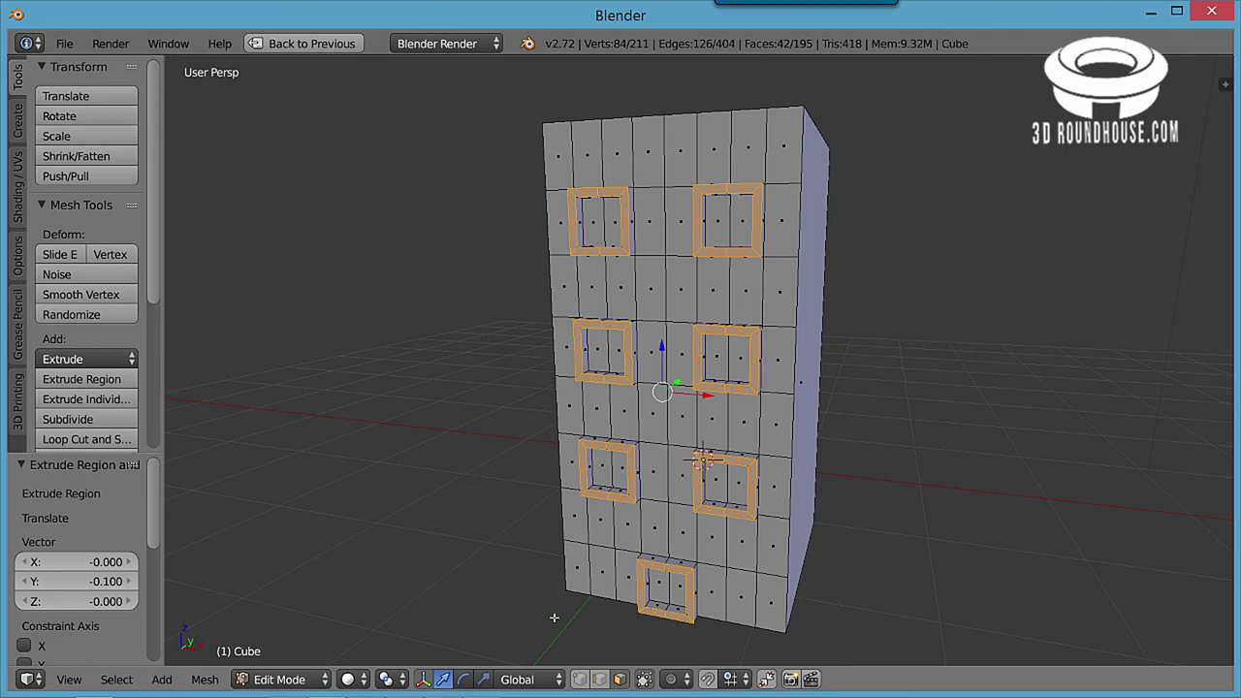
Switch to Object Mode and orbit to inspect the recessed windows and door
{"action": "left_click", "coordinate": [323, 681]}
{"action": "left_click", "coordinate": [312, 661]}
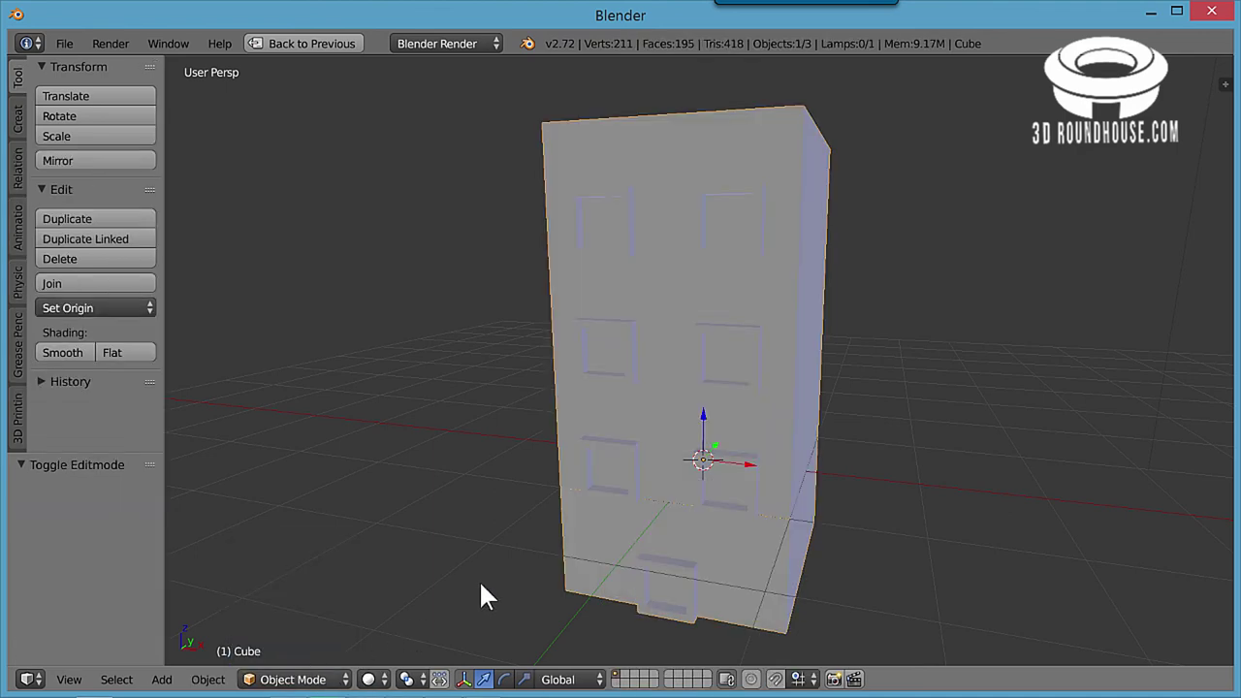
{"action": "mouse_move", "coordinate": [597, 580]}
{"action": "middle_mouse_down"}
{"action": "mouse_move", "coordinate": [566, 573]}
{"action": "mouse_move", "coordinate": [575, 560]}
{"action": "middle_mouse_up"}
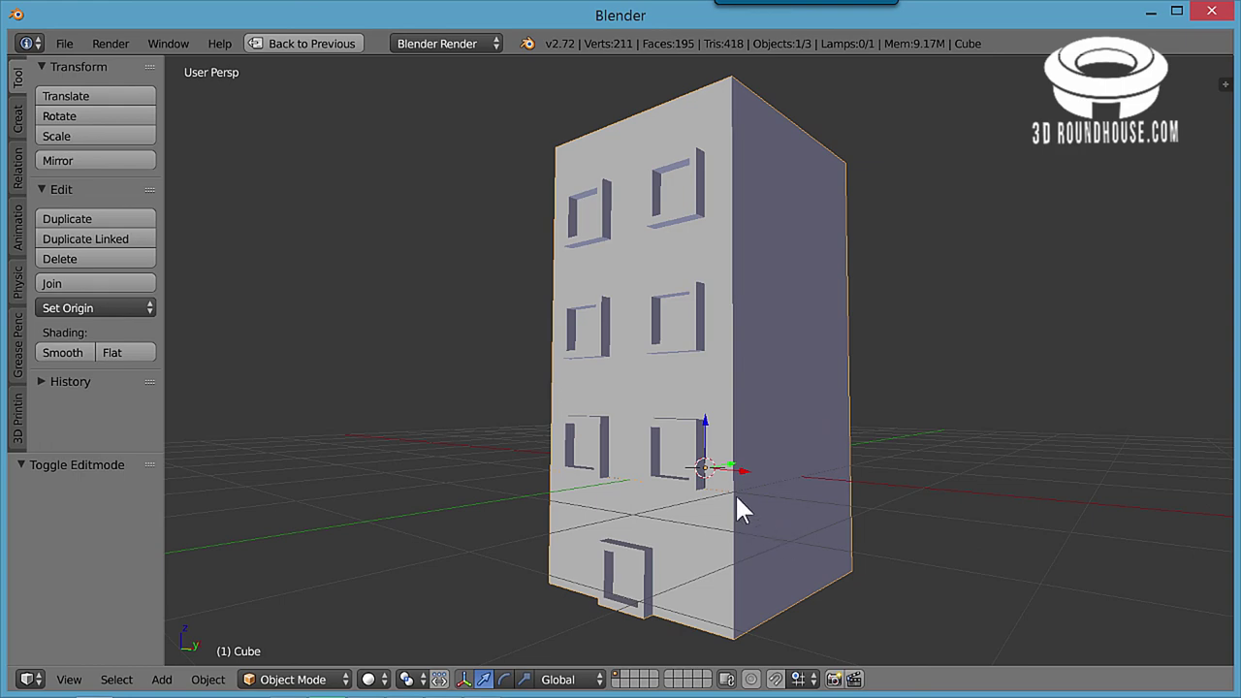
{"action": "mouse_move", "coordinate": [737, 497]}
{"action": "middle_mouse_down"}
{"action": "mouse_move", "coordinate": [845, 496]}
{"action": "mouse_move", "coordinate": [729, 495]}
{"action": "middle_mouse_up"}
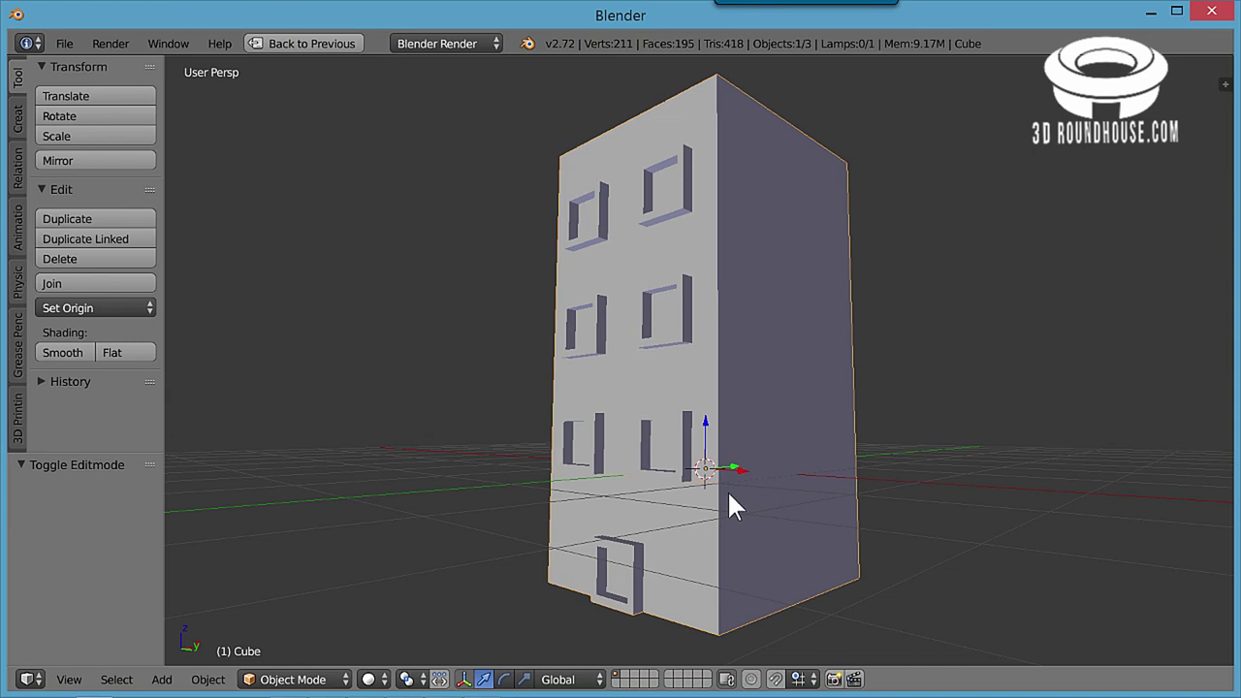